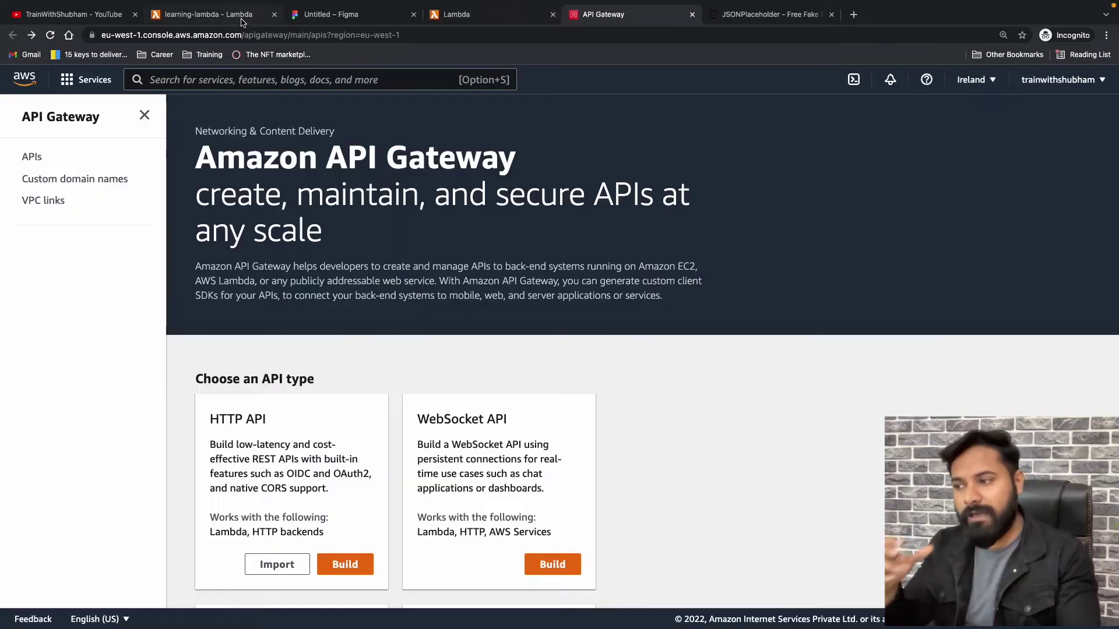
Step: Review the handler code of the learning-lambda function in the Lambda console
left_click(208, 14)
left_click(321, 531)
key("super+a")
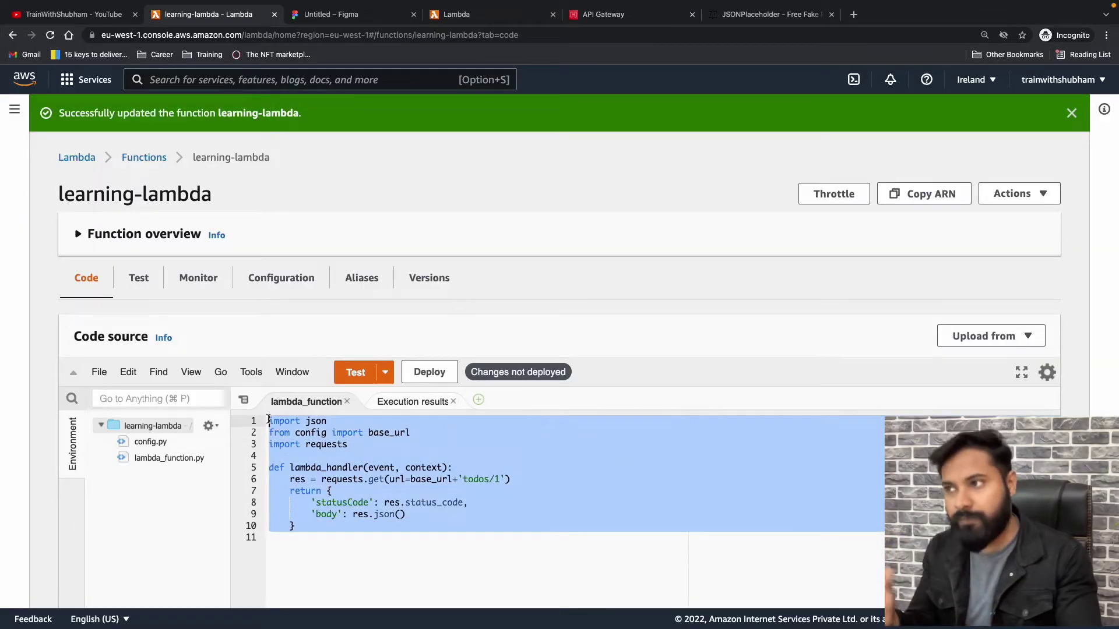
Step: In the Figma whiteboard, sketch a lambda box and a smaller box labelled GET and POST in the empty area beside API Gateway
left_click(331, 14)
scroll(592, 242, "right", 10)
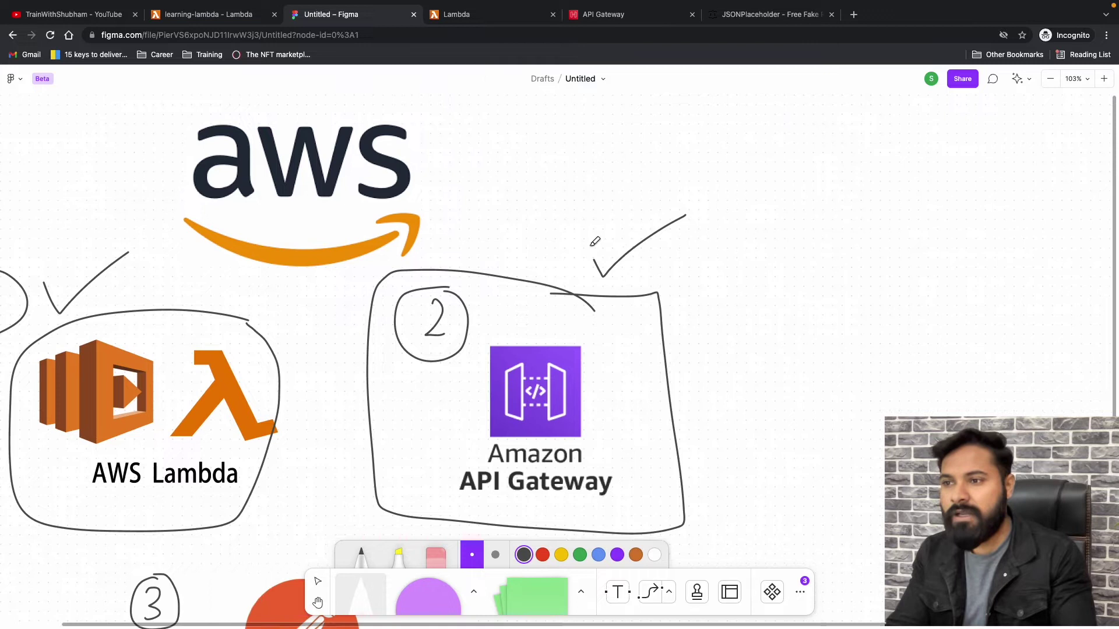
mouse_move(814, 193)
left_mouse_down()
mouse_move(871, 268)
mouse_move(841, 183)
mouse_move(814, 193)
mouse_move(864, 242)
left_mouse_up()
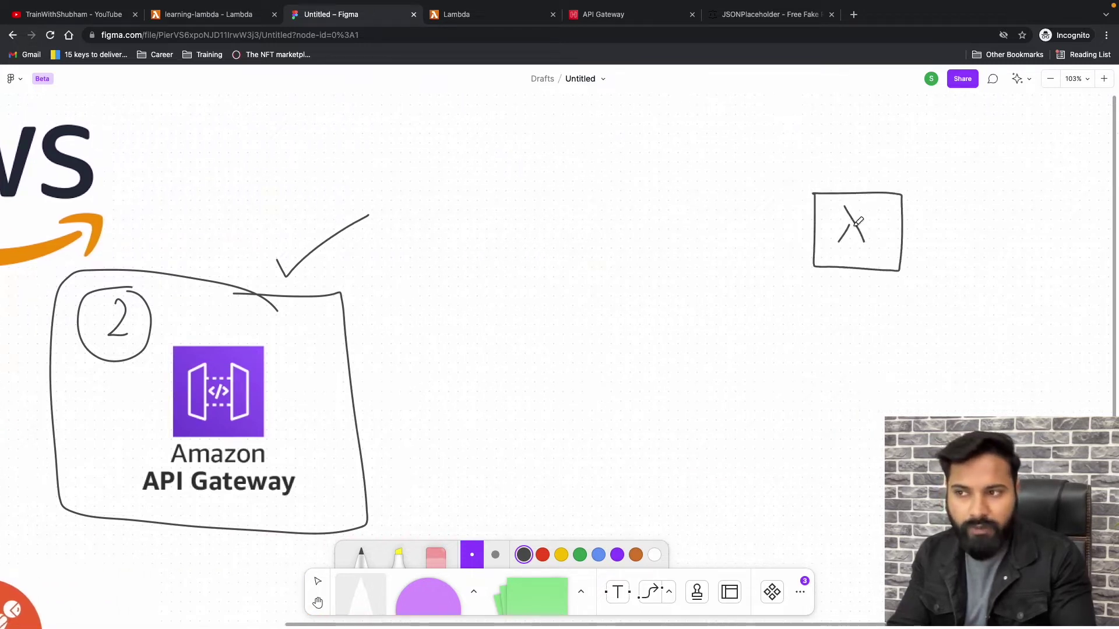
mouse_move(629, 208)
left_mouse_down()
mouse_move(626, 243)
mouse_move(656, 207)
mouse_move(631, 209)
left_mouse_up()
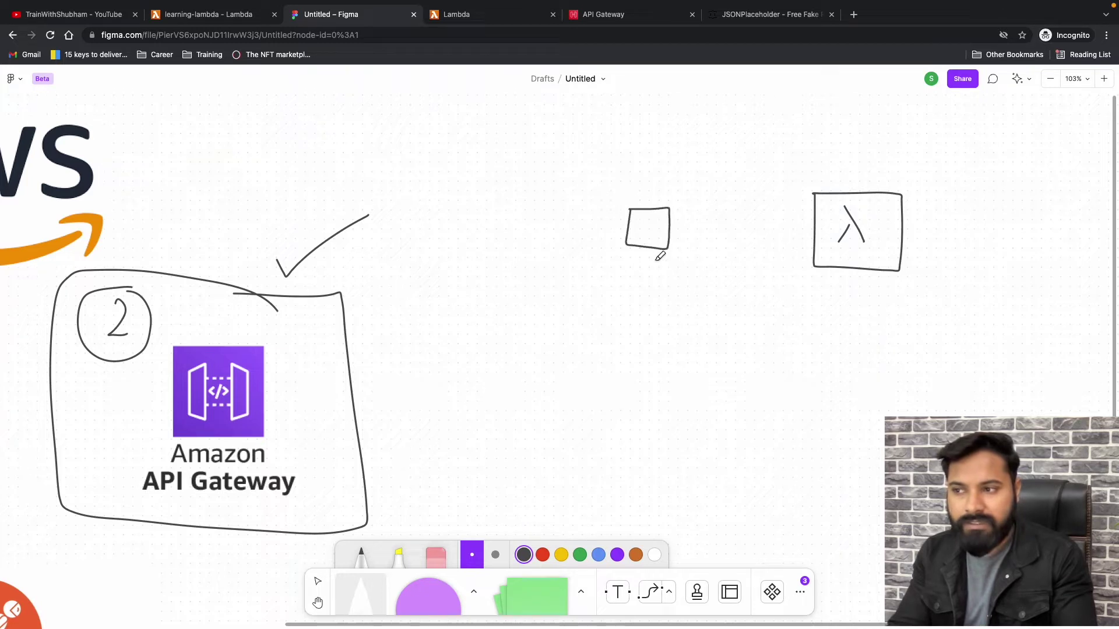
left_click_drag(616, 264, 640, 268)
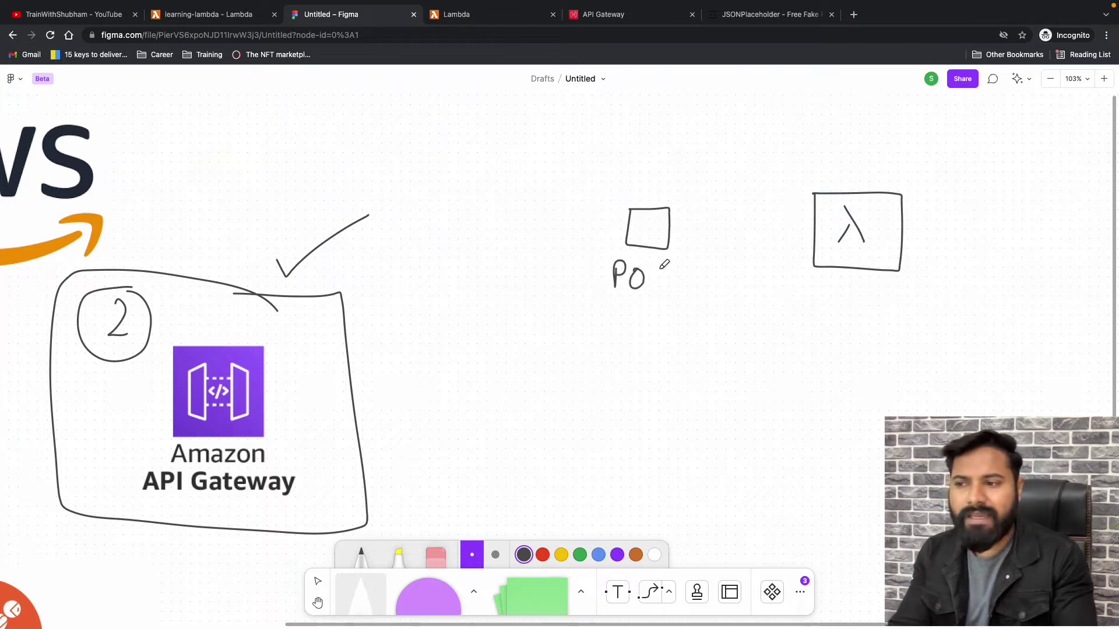
mouse_move(613, 192)
left_mouse_down()
mouse_move(636, 198)
mouse_move(651, 157)
left_mouse_up()
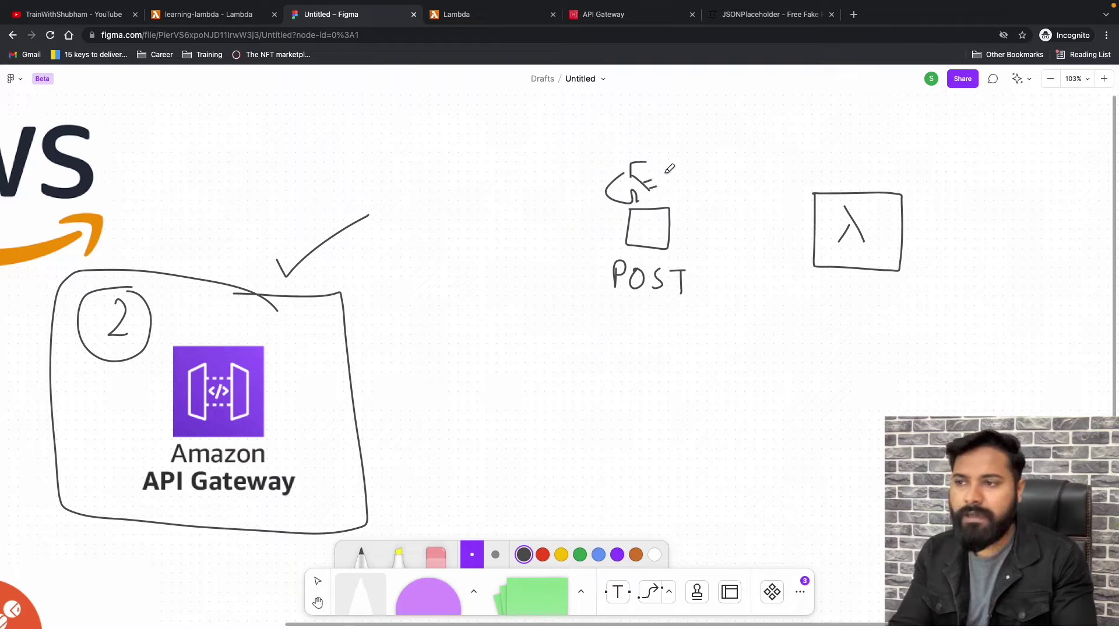
Step: Draw arrows both ways between the GET/POST box and the lambda box, plus a small client box with an arrow towards POST
left_click_drag(655, 228, 817, 224)
left_click_drag(649, 231, 667, 240)
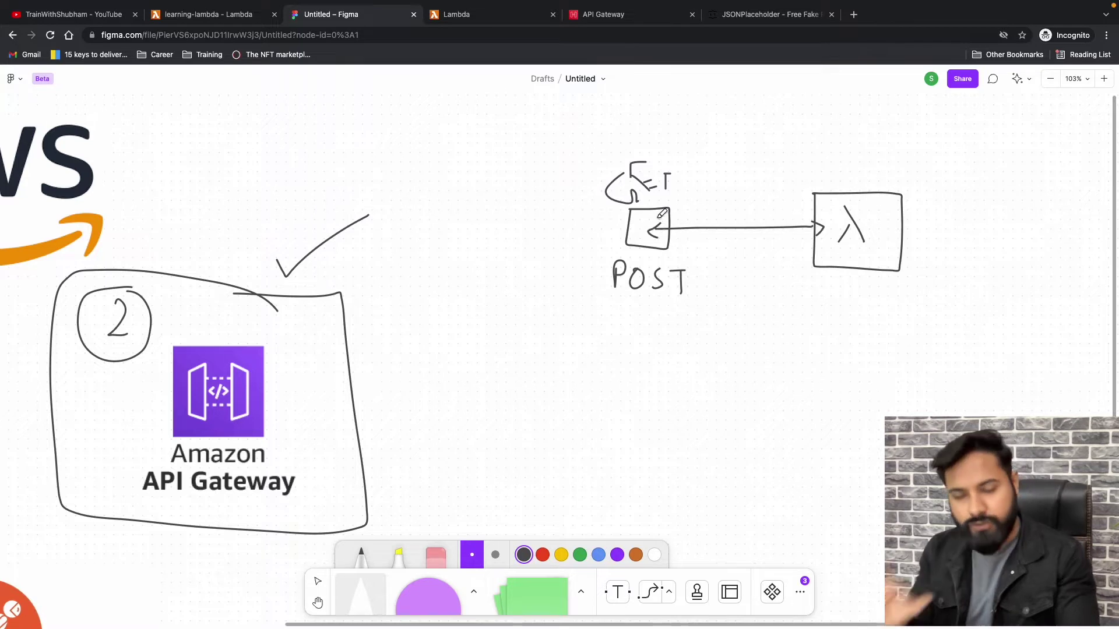
mouse_move(471, 282)
left_mouse_down()
mouse_move(469, 313)
mouse_move(596, 252)
mouse_move(596, 267)
left_mouse_up()
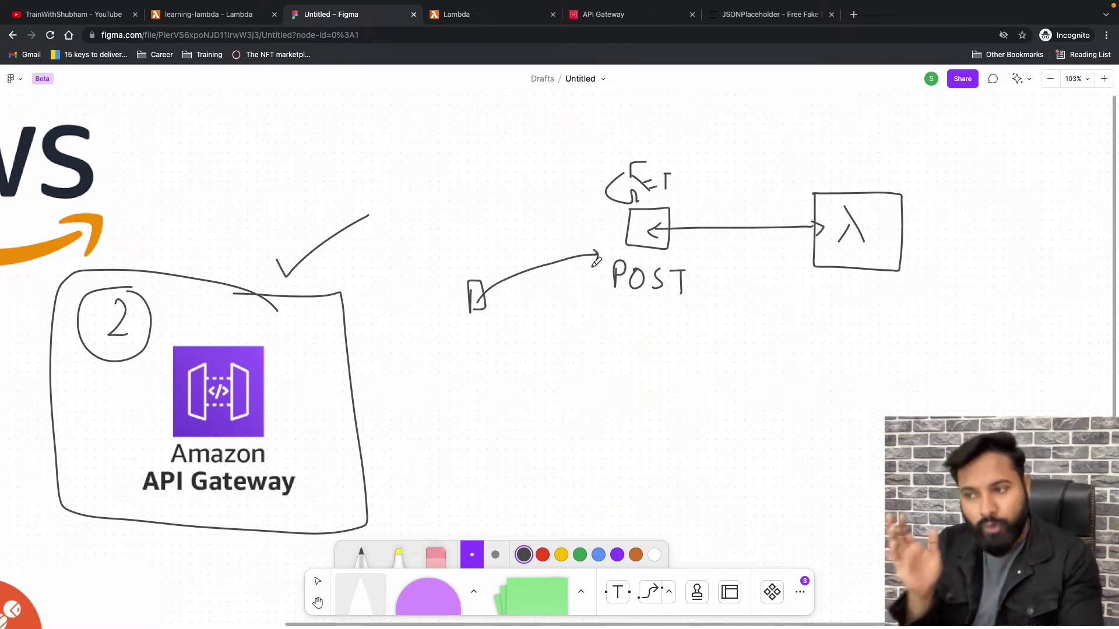
mouse_move(671, 245)
left_mouse_down()
mouse_move(830, 261)
mouse_move(674, 285)
mouse_move(686, 295)
left_mouse_up()
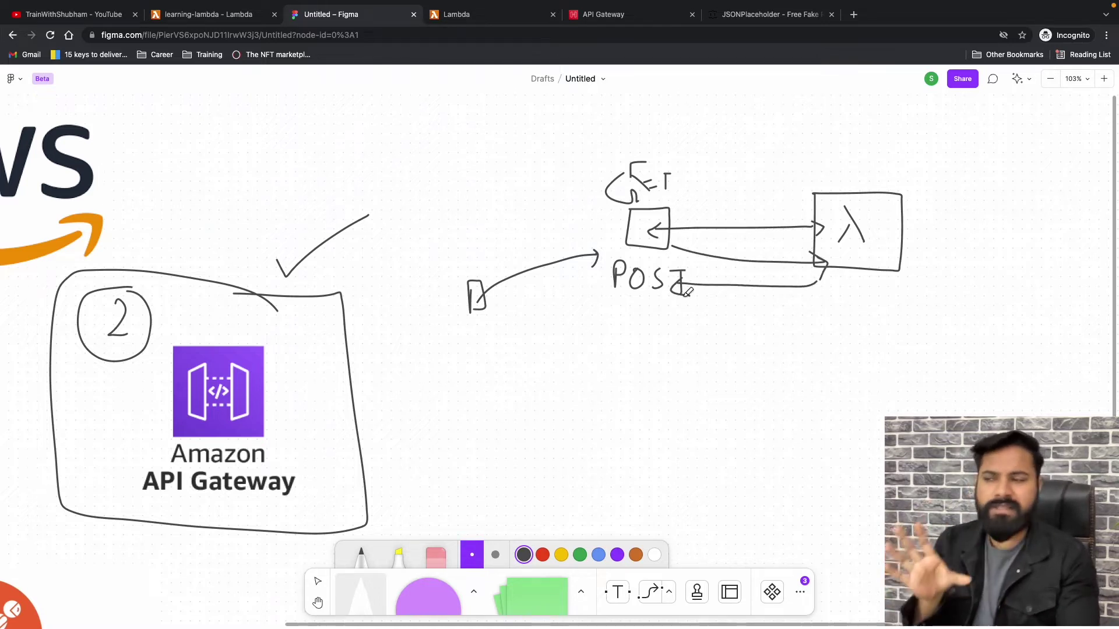
Step: Underline the Amazon API Gateway label on the whiteboard with freehand strokes
scroll(587, 361, "left", 5)
scroll(412, 441, "down", 2)
left_click_drag(412, 441, 460, 443)
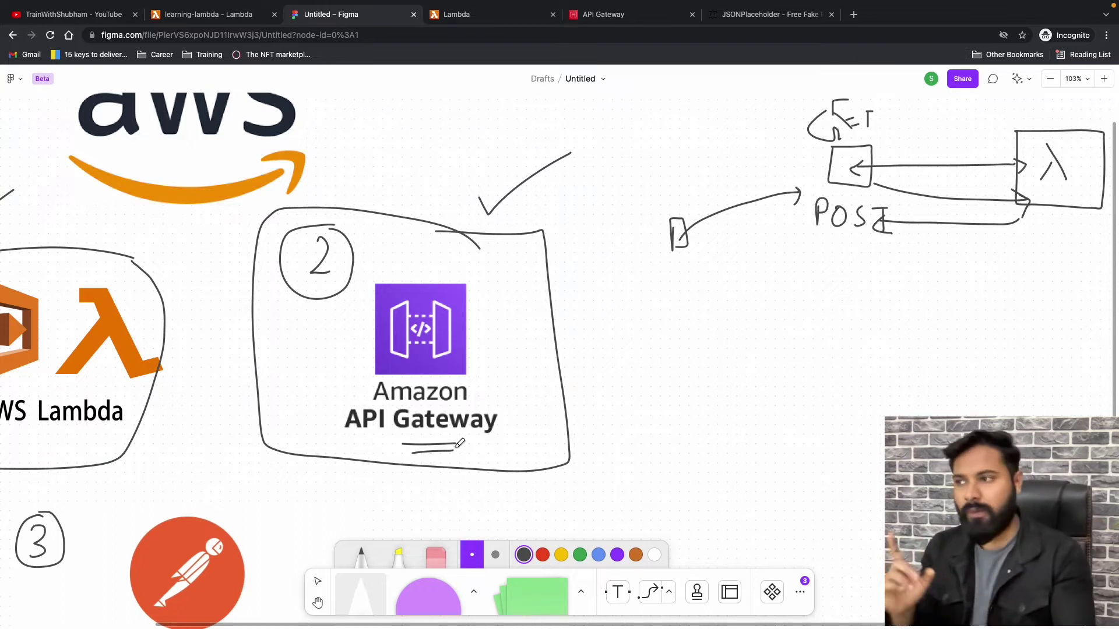
Step: Switch to the API Gateway console, find the API Gateway service through search, and start building a public REST API, dismissing the welcome message
left_click(600, 22)
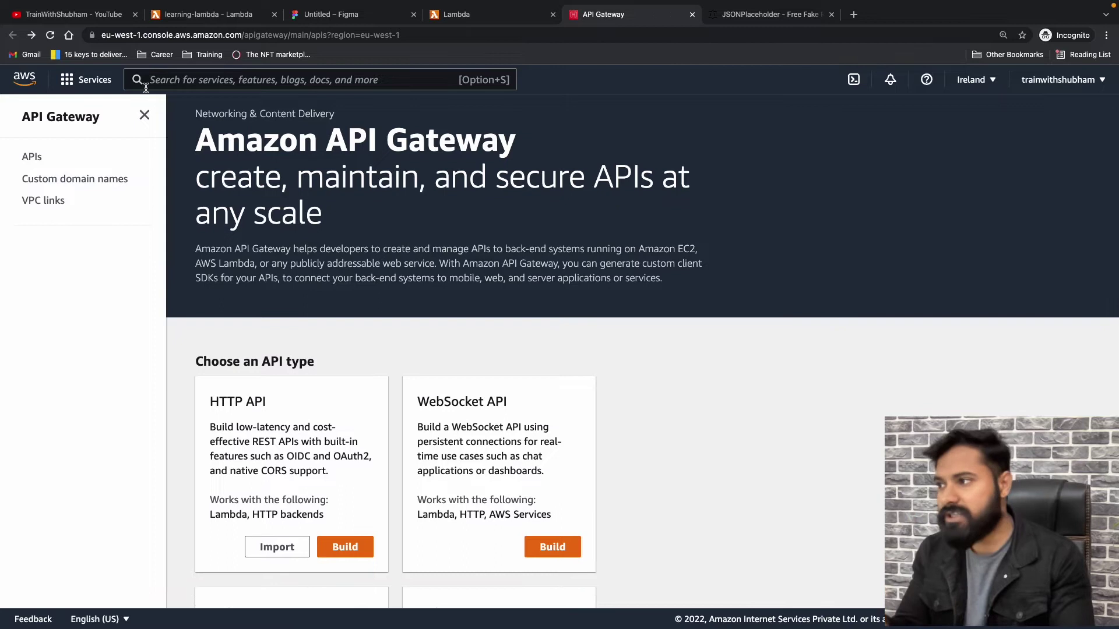
type("apig")
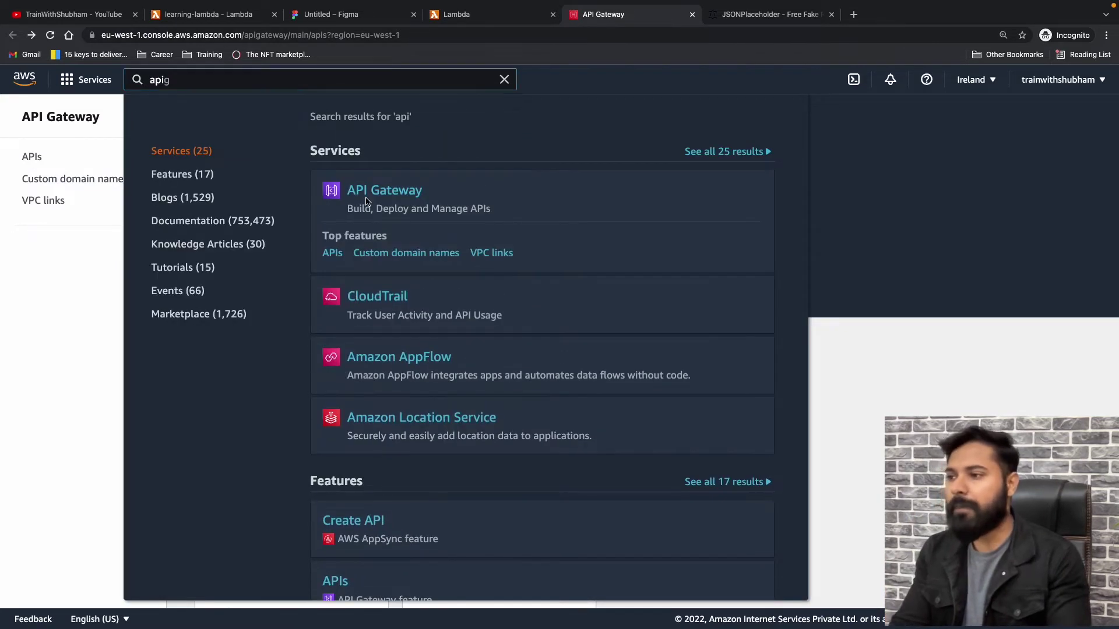
left_click(370, 198)
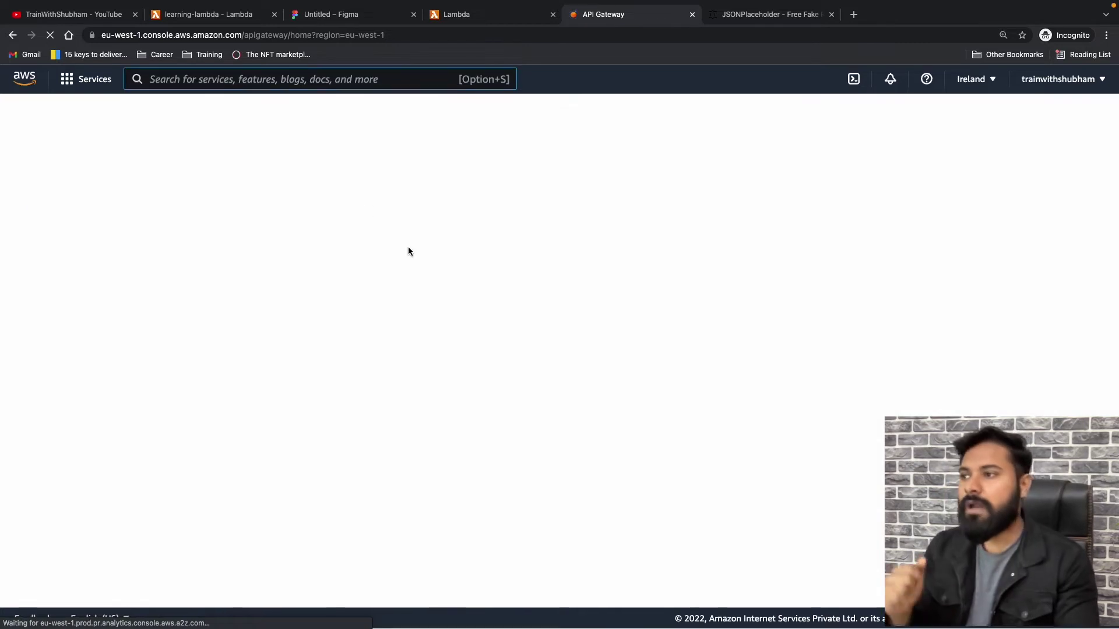
scroll(399, 258, "down", 5)
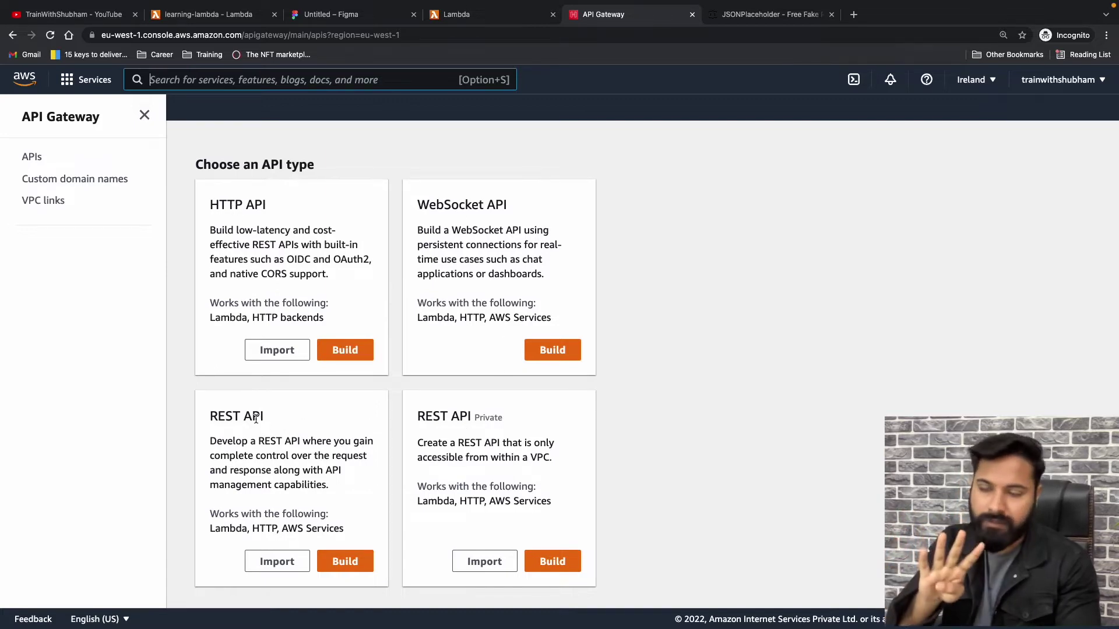
left_click(352, 567)
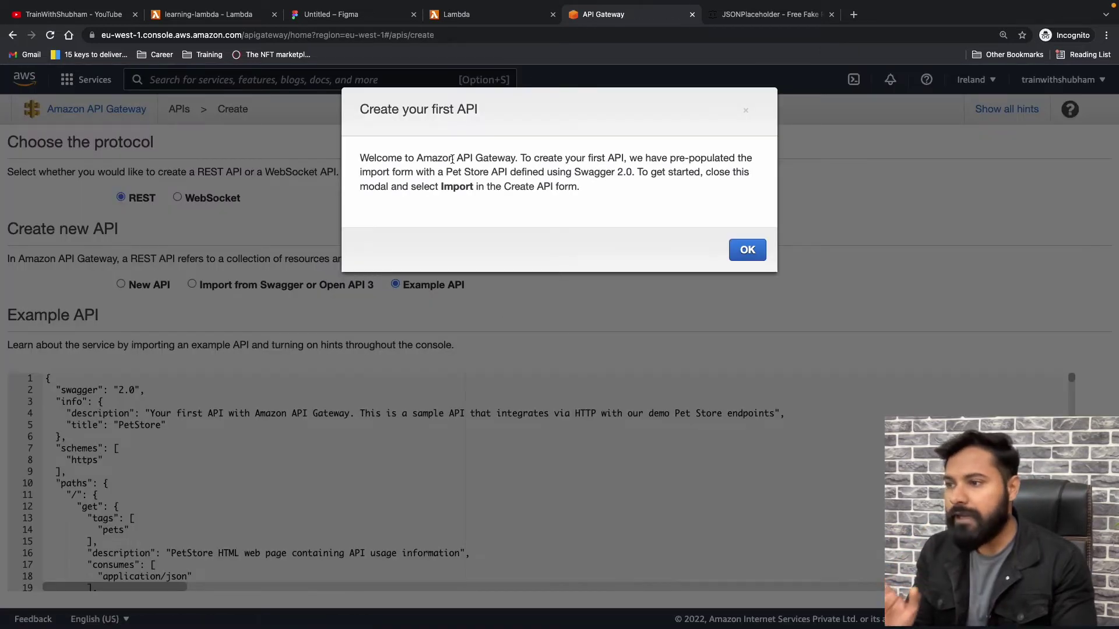
left_click(745, 251)
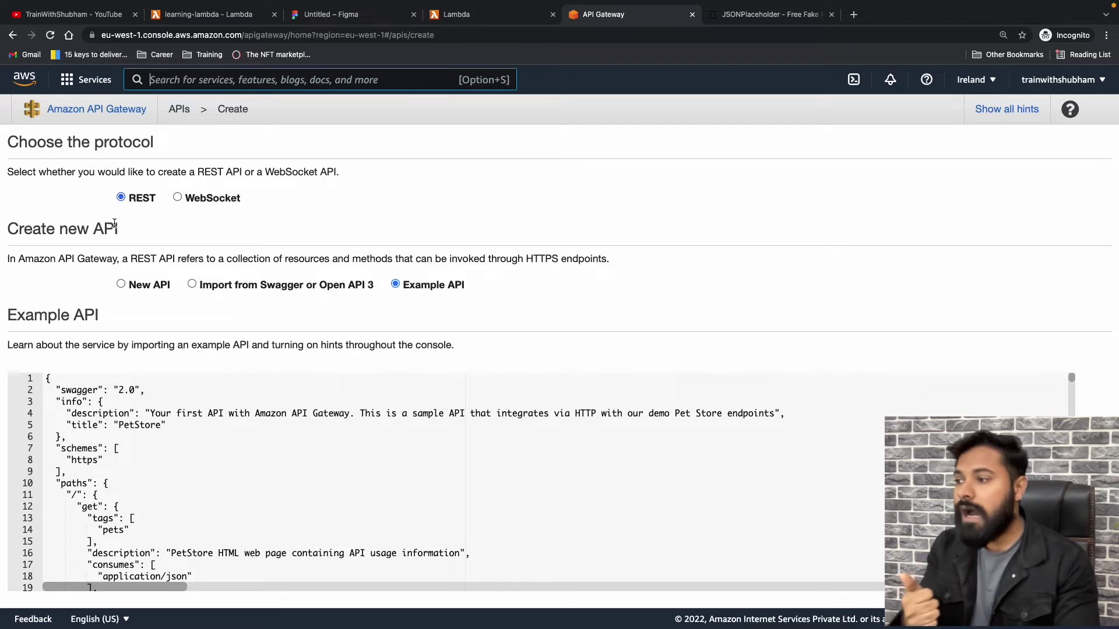
Step: Choose to create a new API instead of the example and name it get-user-data
scroll(115, 223, "down", 1)
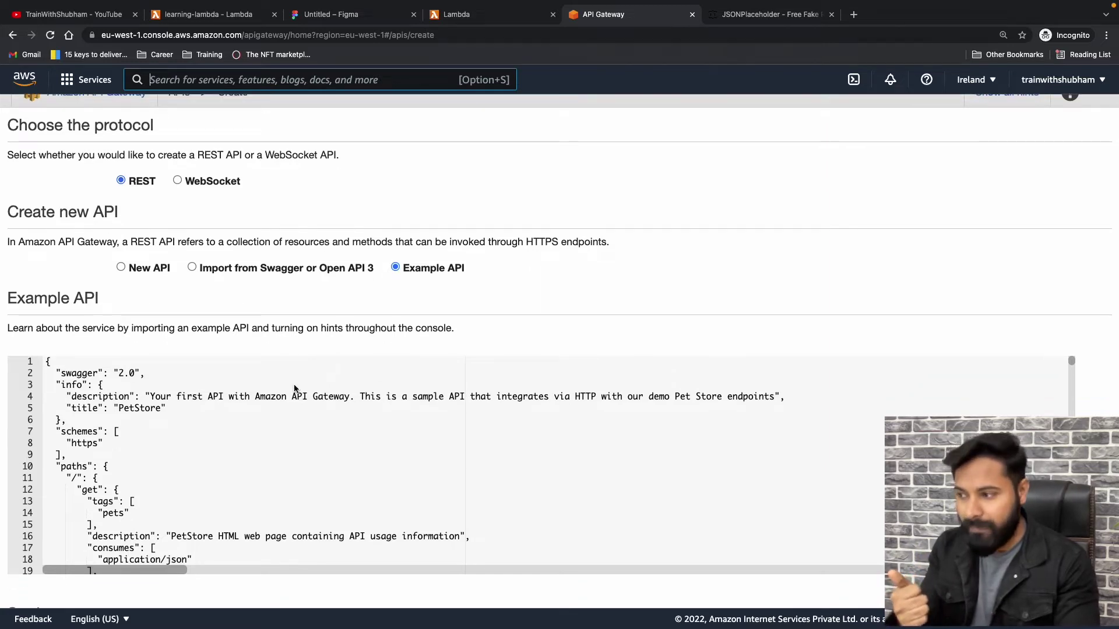
scroll(294, 389, "down", 5)
scroll(288, 373, "up", 5)
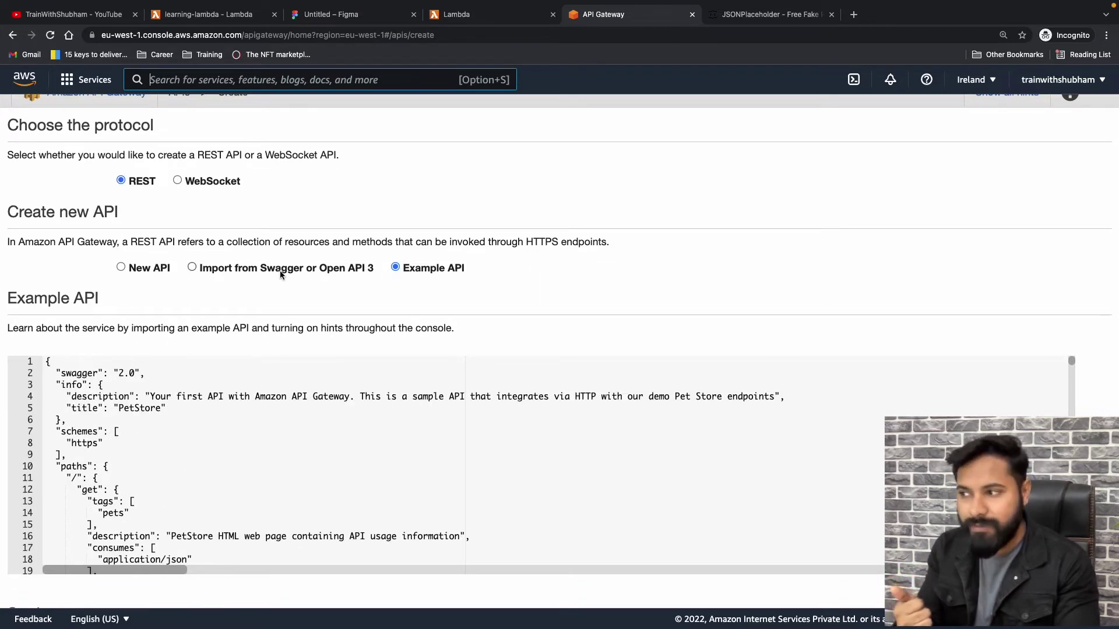
left_click(120, 267)
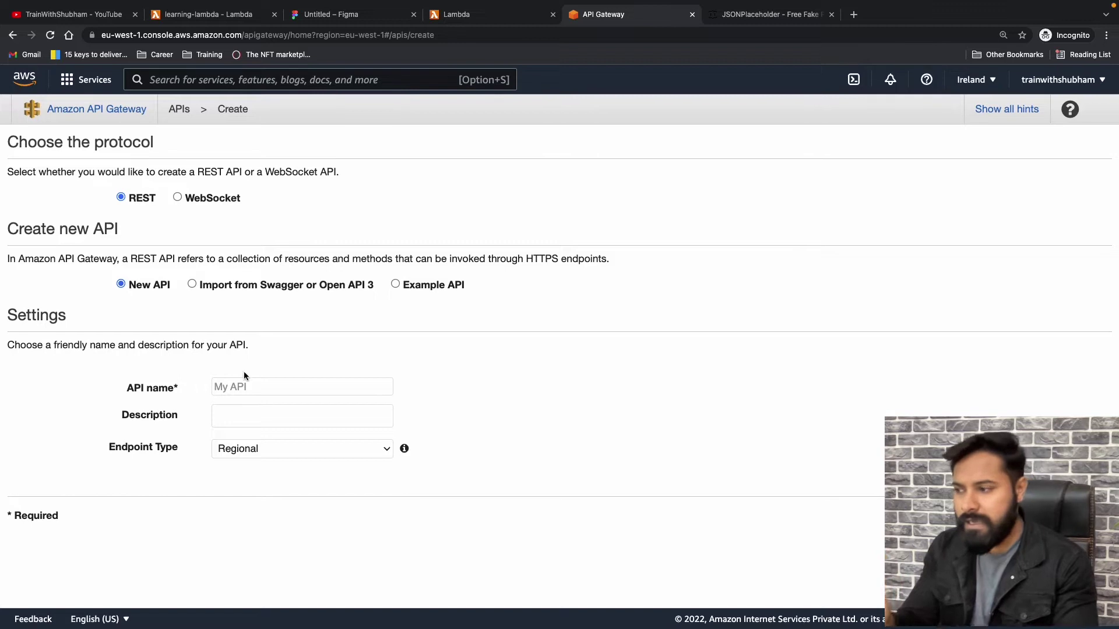
left_click(244, 388)
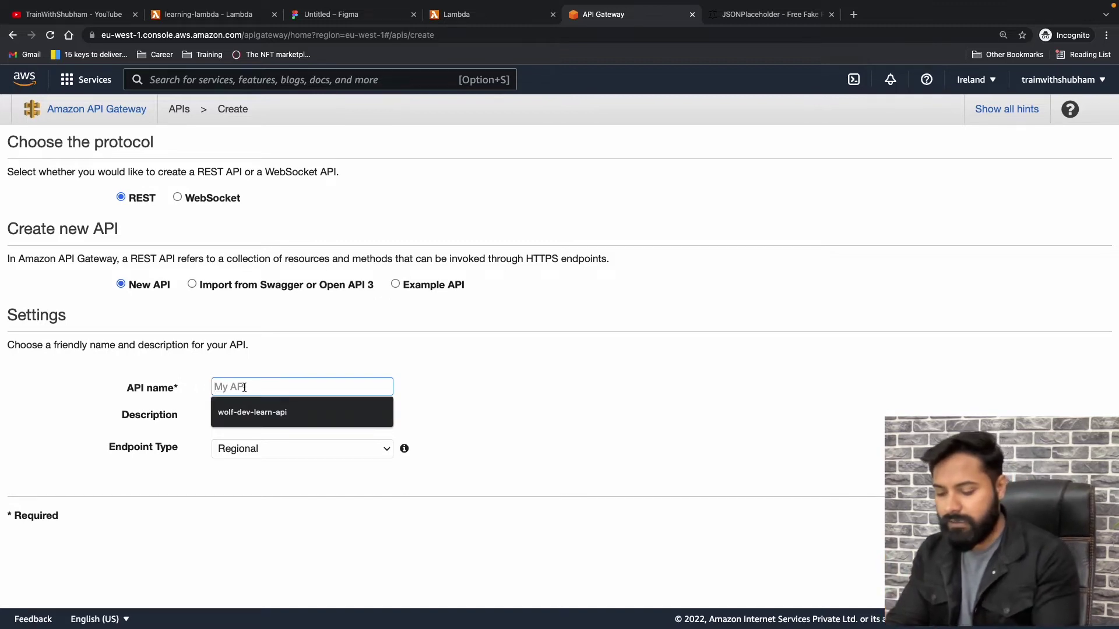
type("get")
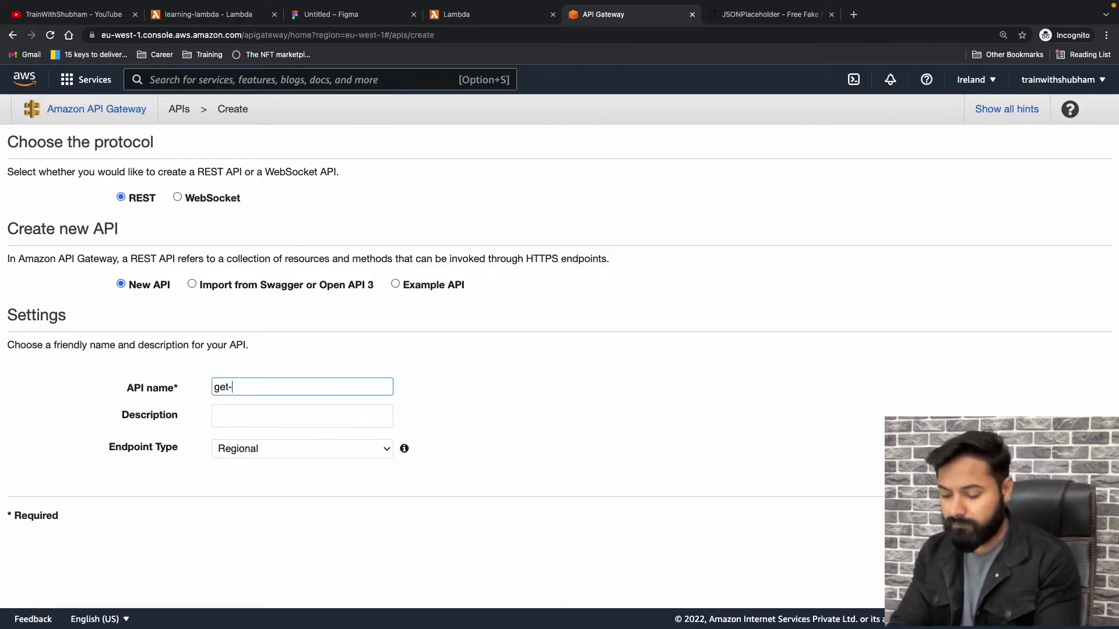
type("-user-data")
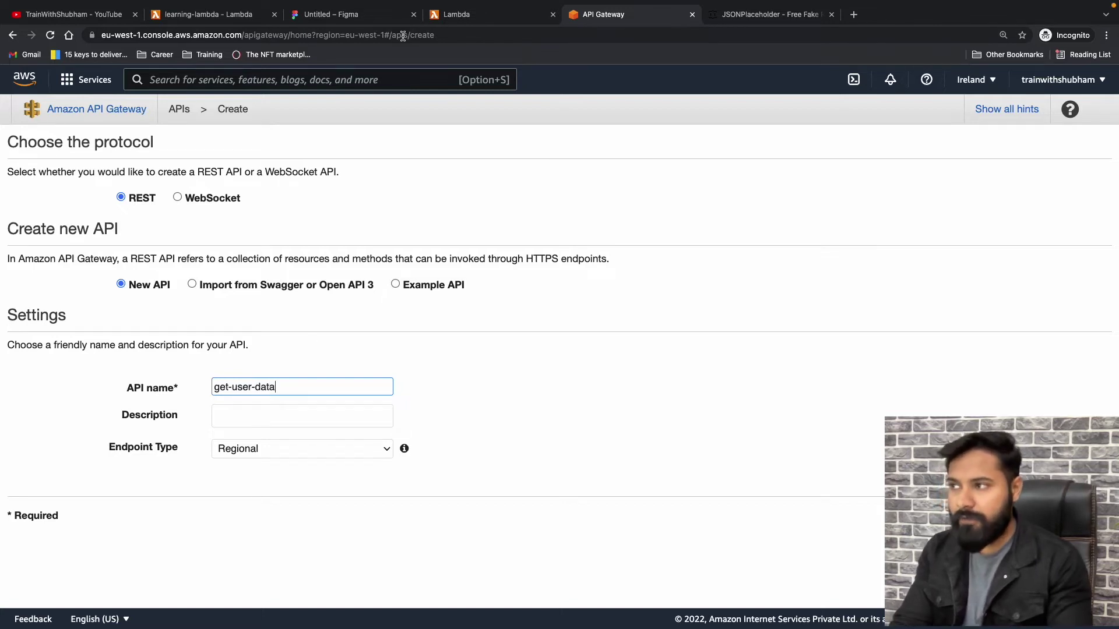
Step: Check the learning-lambda code and its execution results, examining the userId field in the response body
left_click(202, 24)
left_click(379, 491)
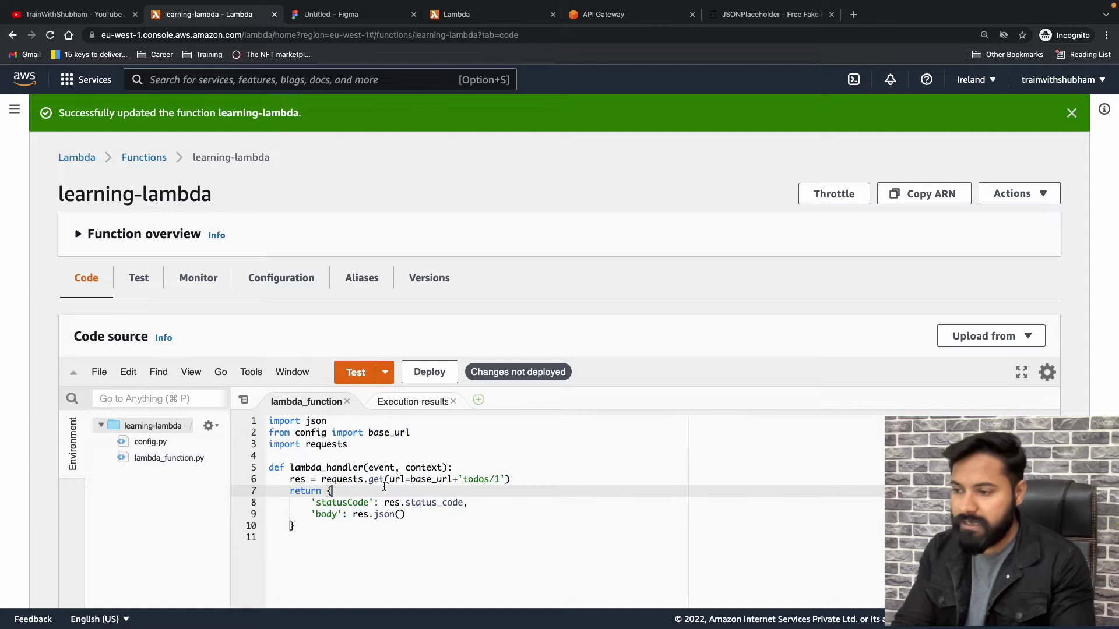
left_click(420, 403)
scroll(350, 495, "down", 1)
double_click(275, 499)
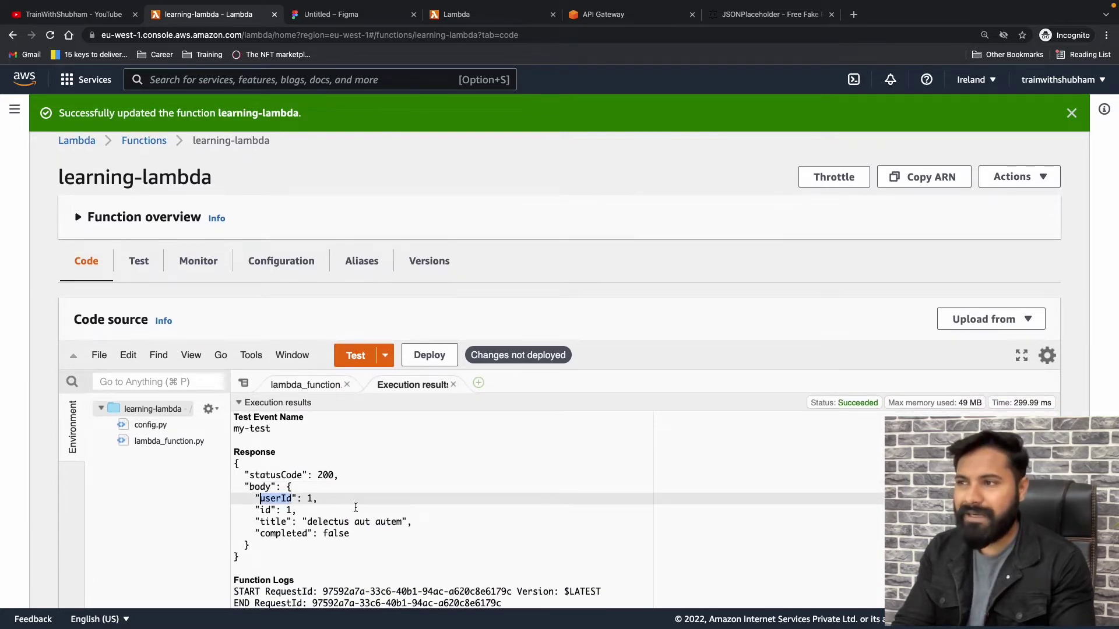
Step: Return to the API Gateway form, describe the API as "gets the data from a lambda", and create it with the chosen endpoint type
left_click(603, 17)
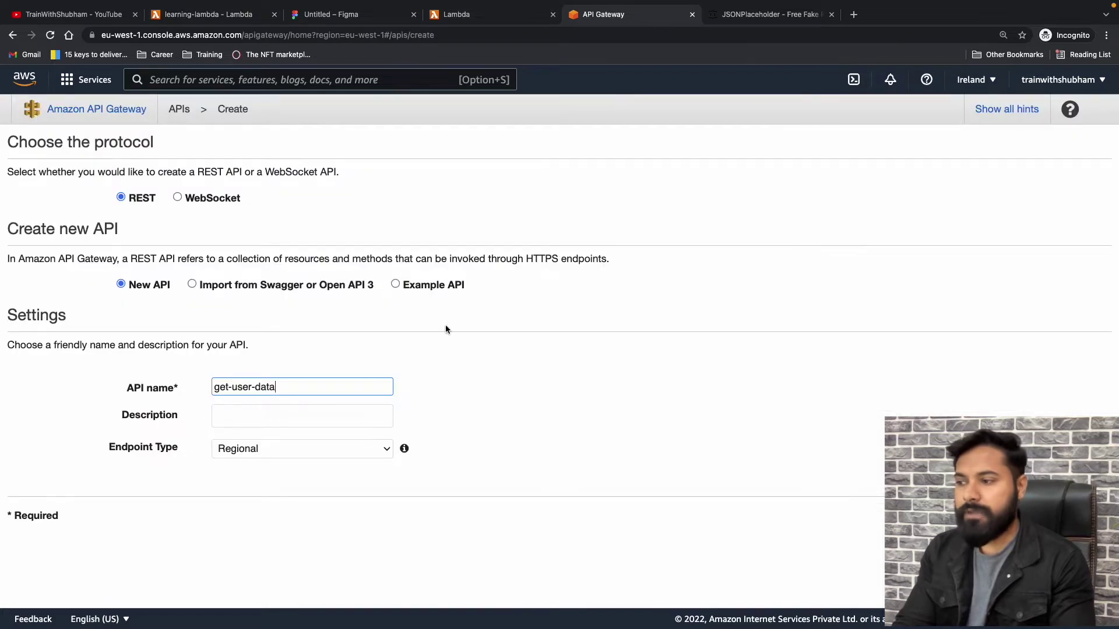
left_click(265, 412)
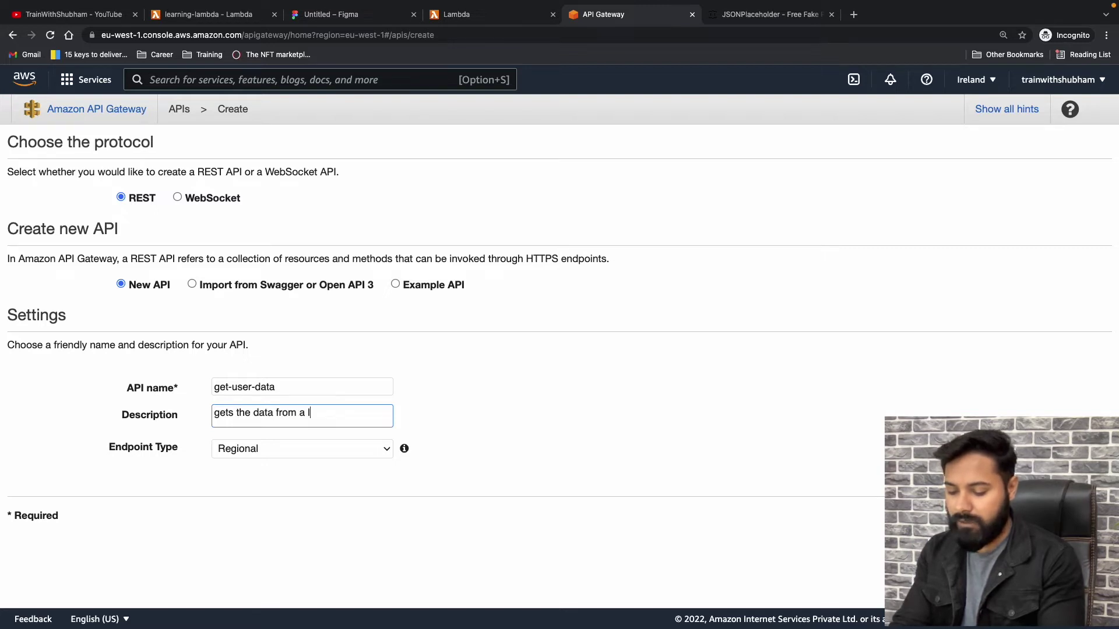
type("gets the data from a lambda")
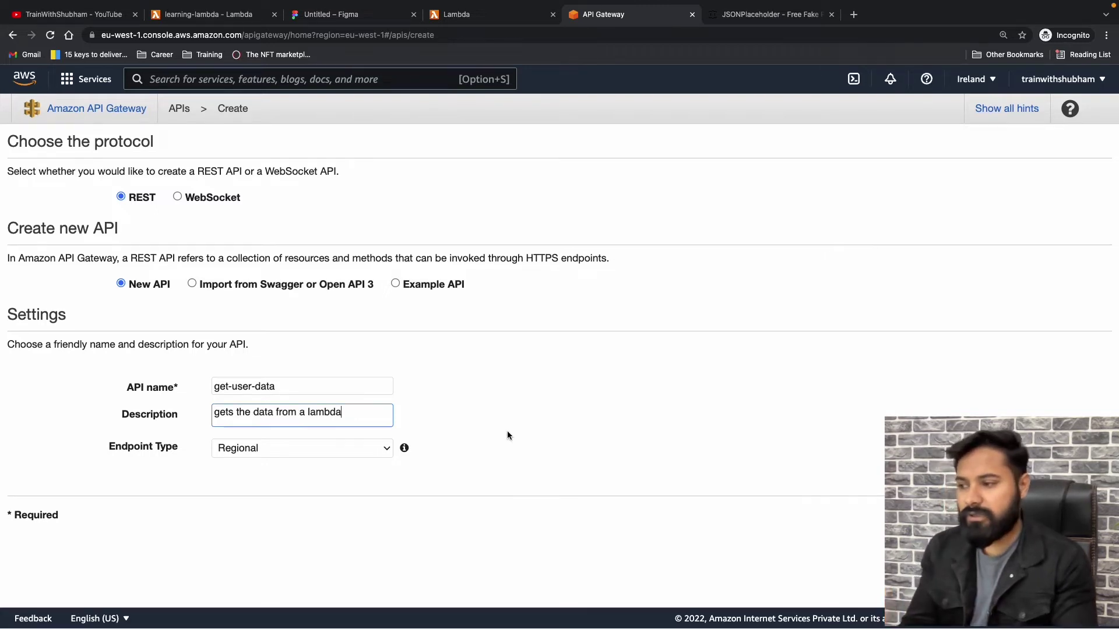
left_click(328, 446)
left_click(317, 463)
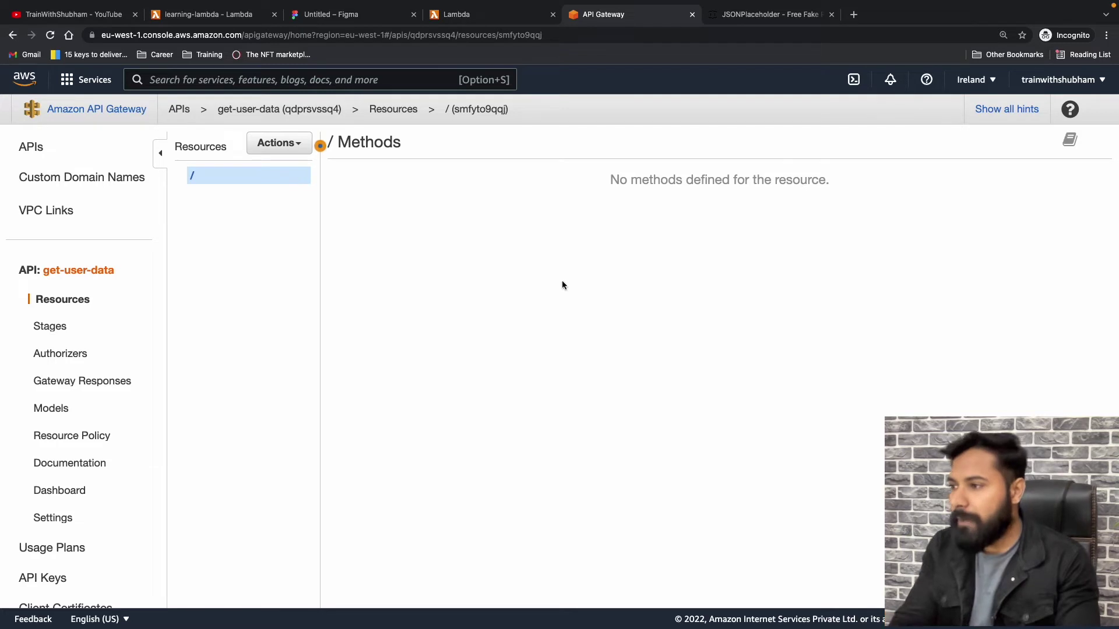
Step: Create a GET method on the root resource of the get-user-data API
left_click(300, 144)
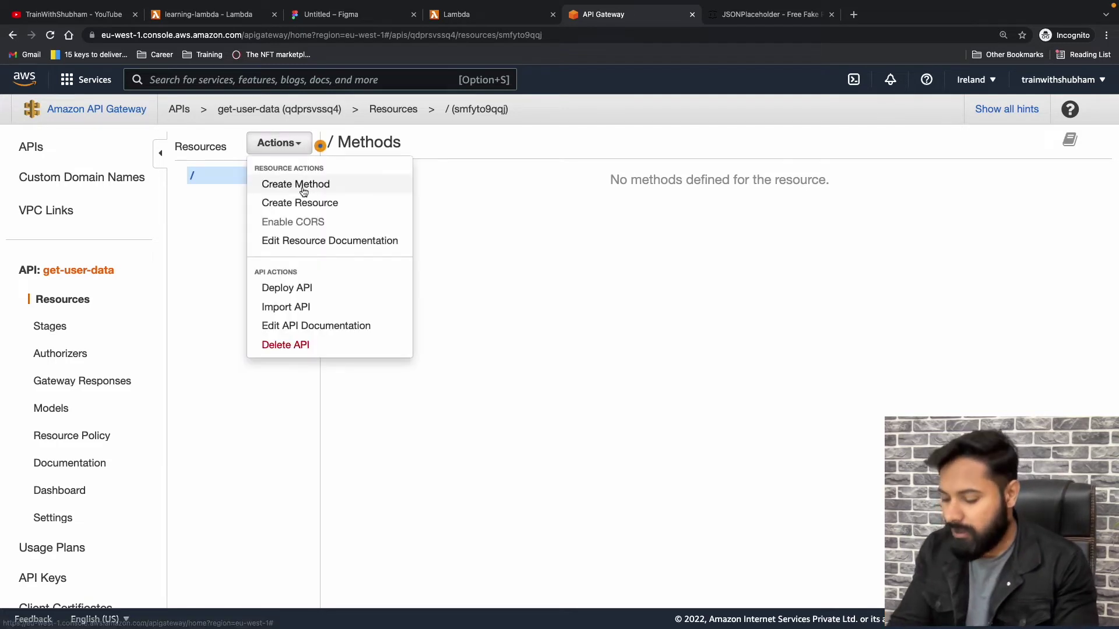
left_click(300, 122)
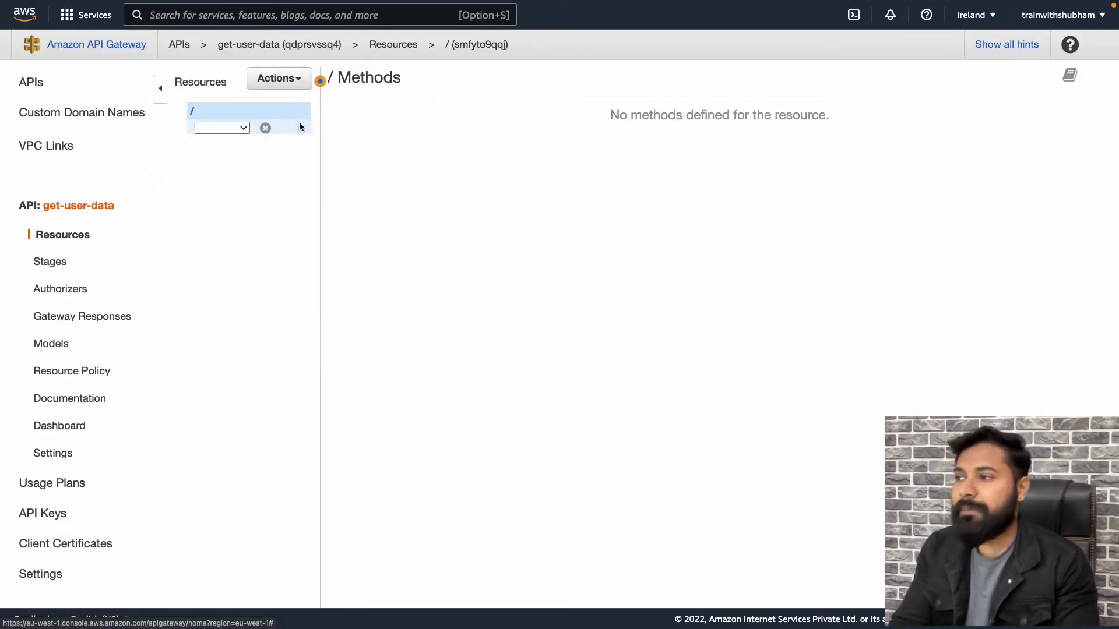
left_click(237, 128)
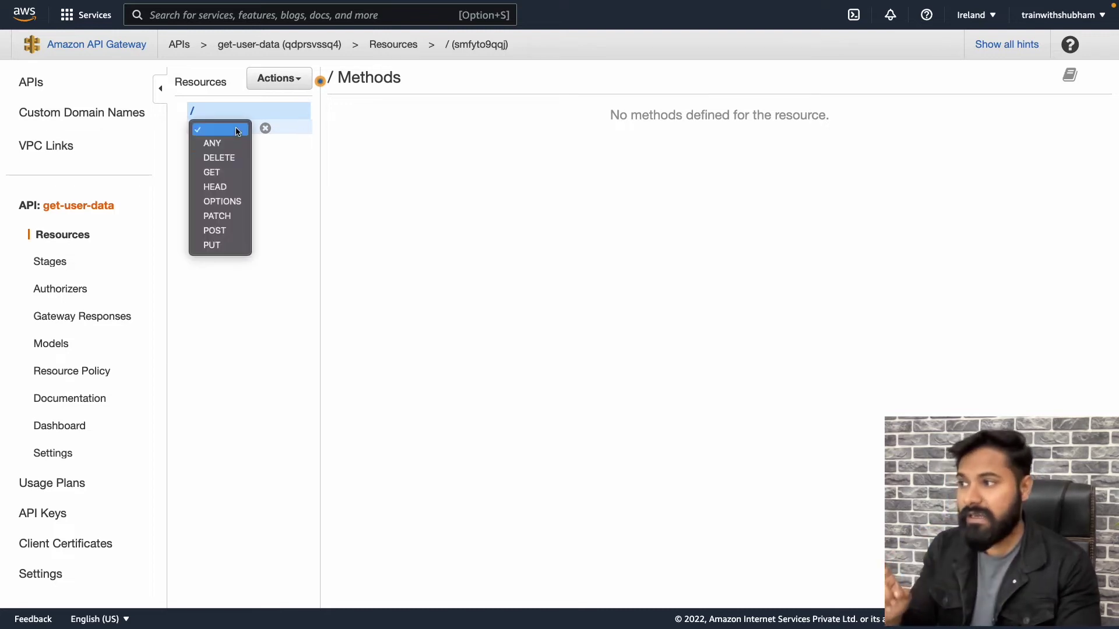
left_click(229, 173)
left_click(267, 129)
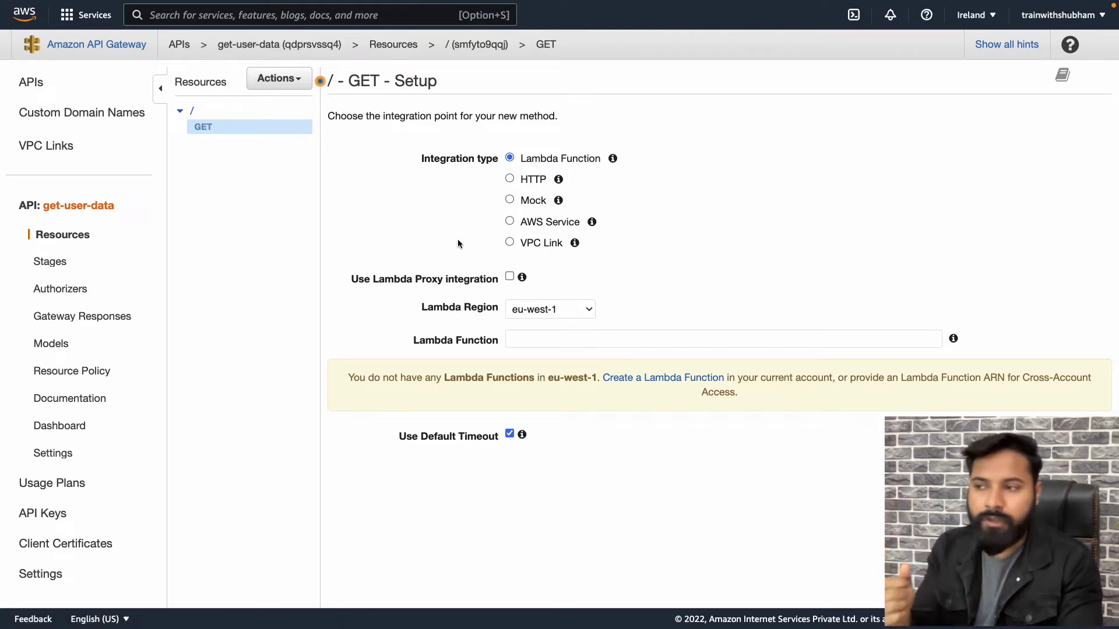
Step: Set learning-lambda as the Lambda function for the GET method's integration
left_click(556, 336)
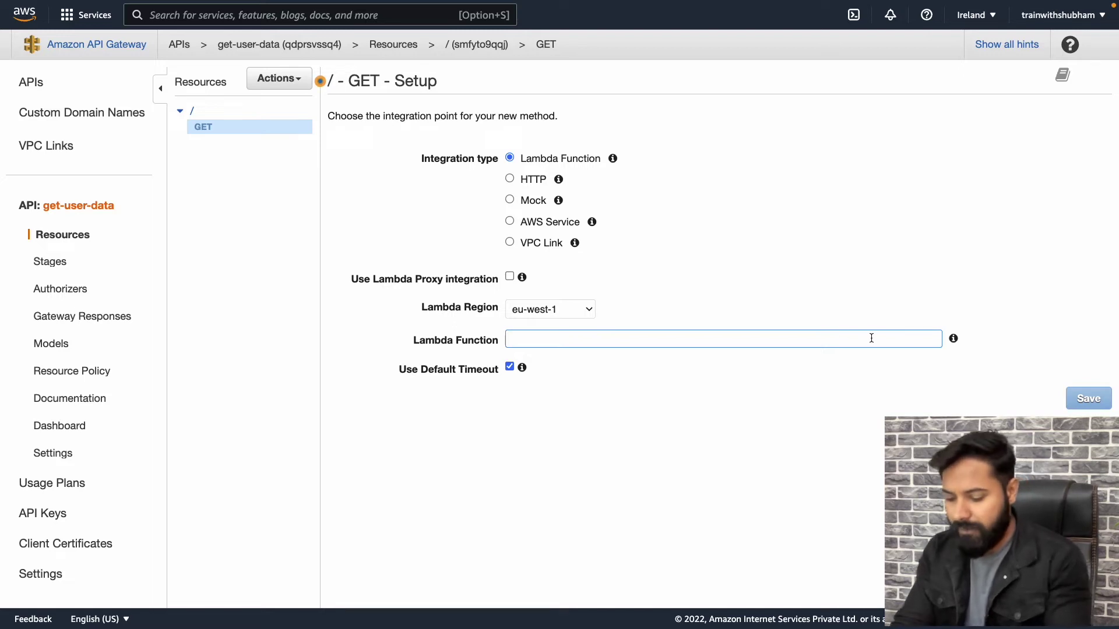
type("l")
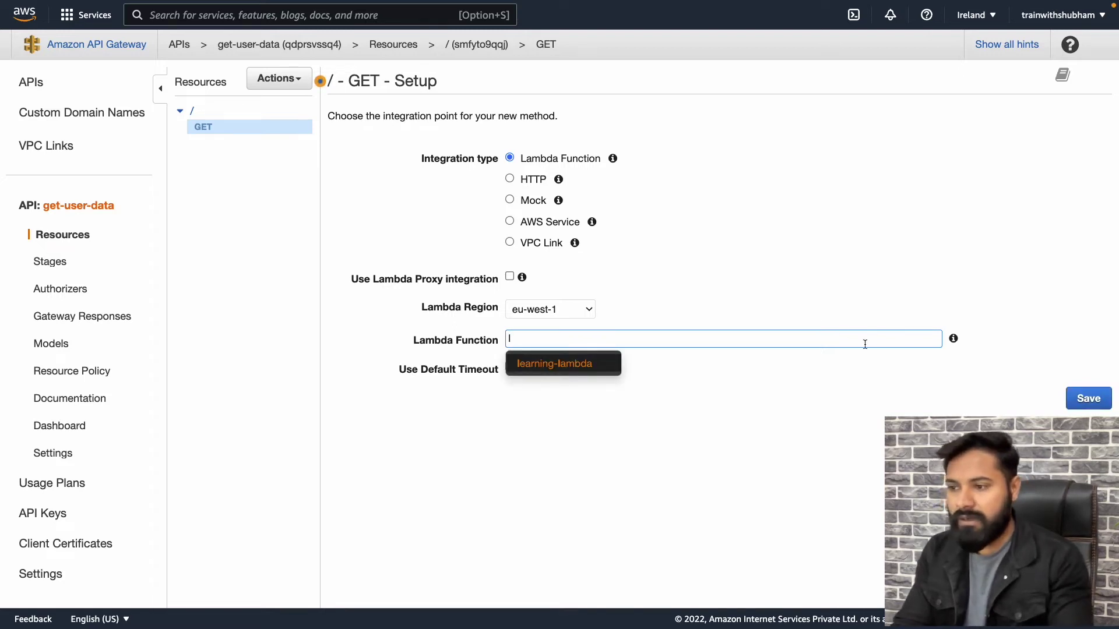
left_click(590, 363)
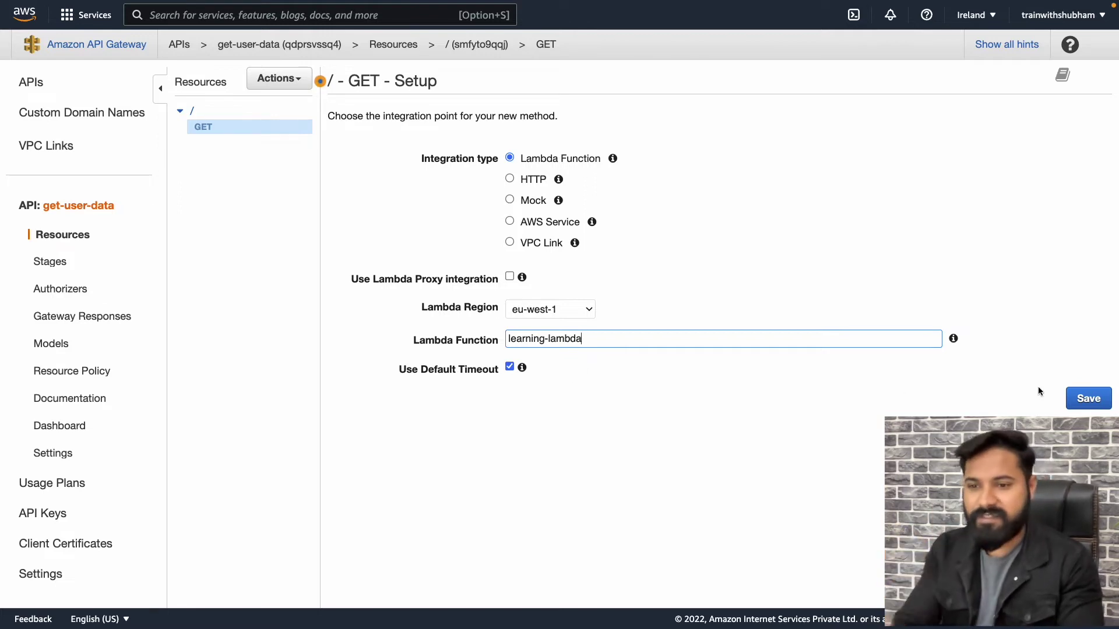
Step: Save the GET method's Lambda integration, permit API Gateway to invoke learning-lambda, and run a test call to examine the response body
left_click(1079, 402)
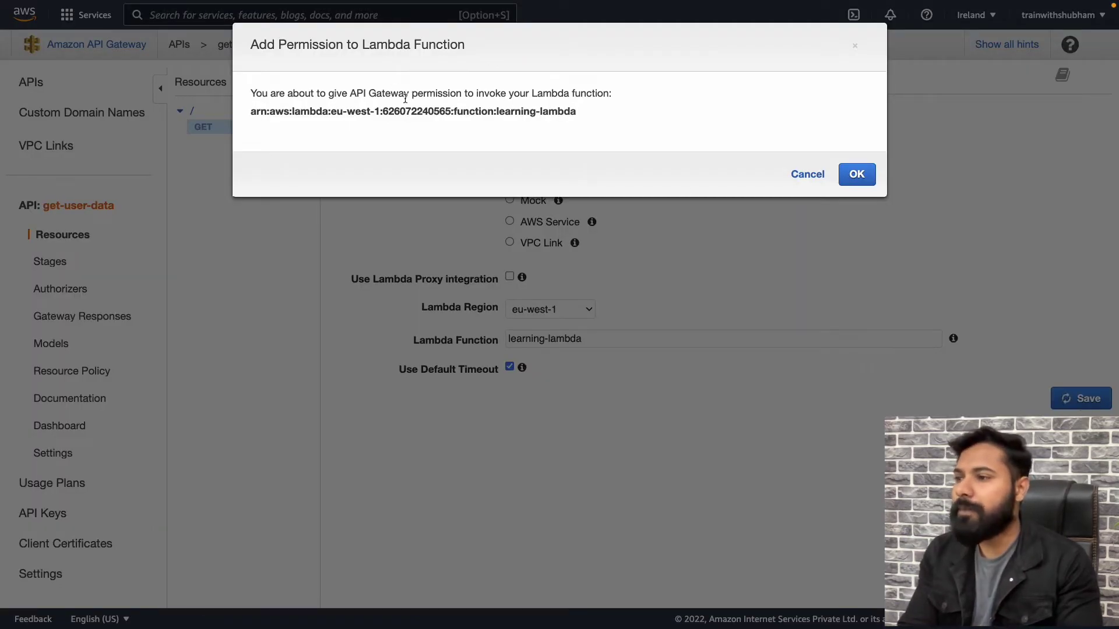
left_click(855, 174)
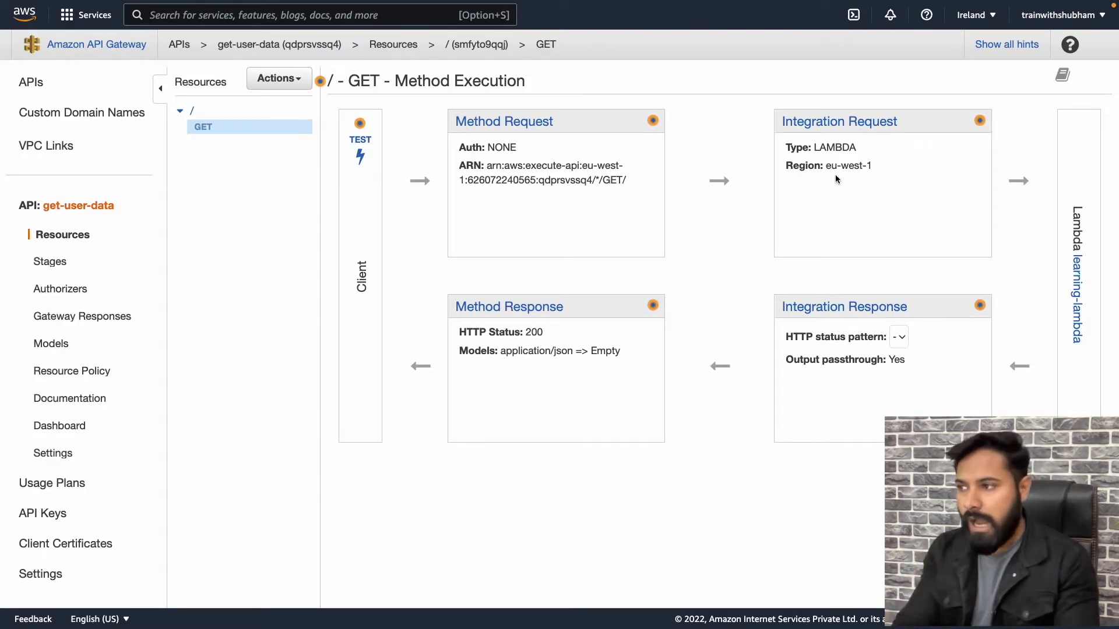
left_click(360, 143)
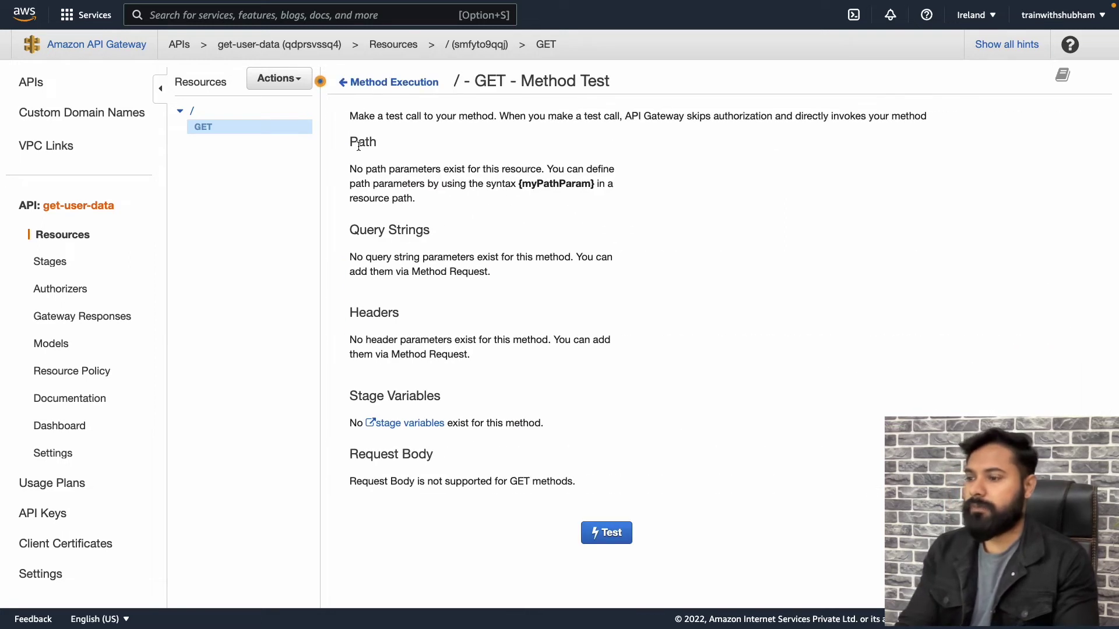
left_click(619, 533)
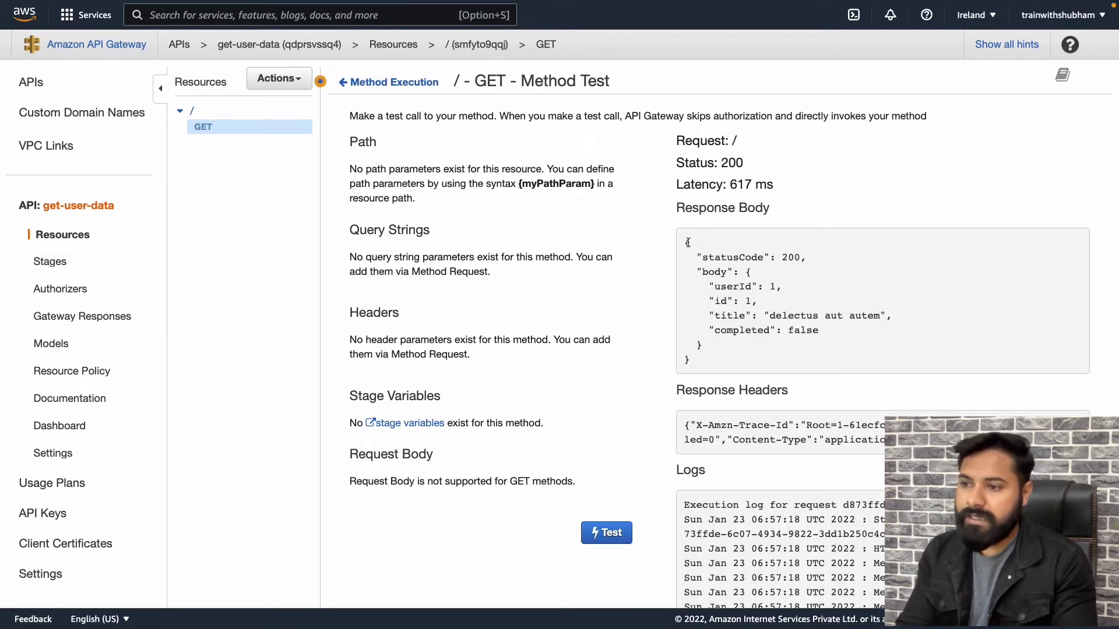
left_click_drag(688, 247, 694, 363)
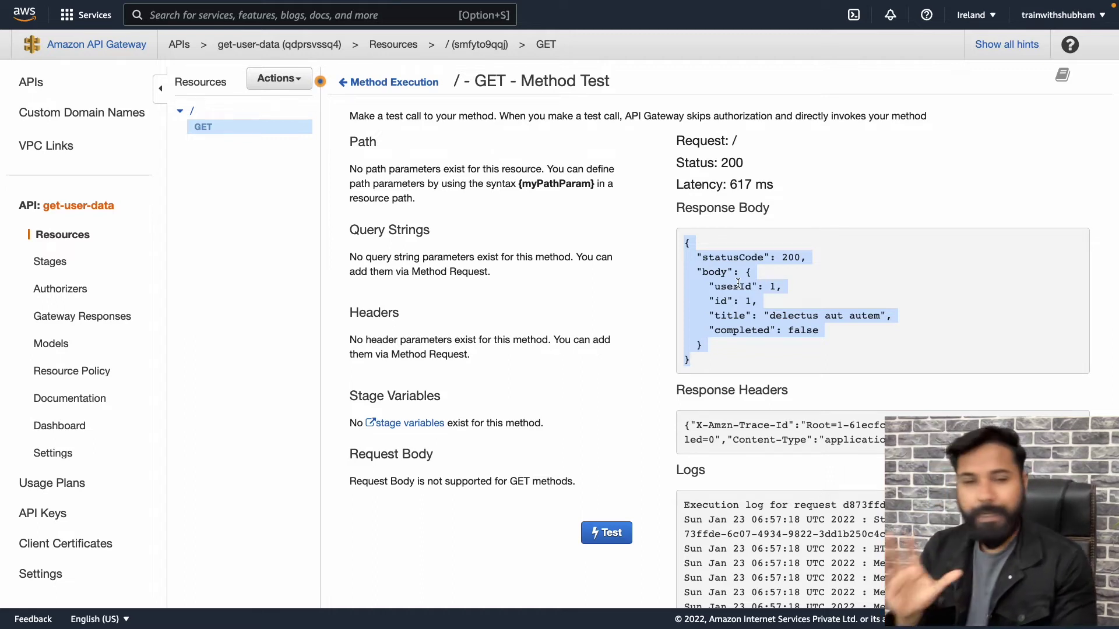
Step: Enable CORS on the root resource with the default settings, replacing the existing CORS headers and values
left_click(299, 88)
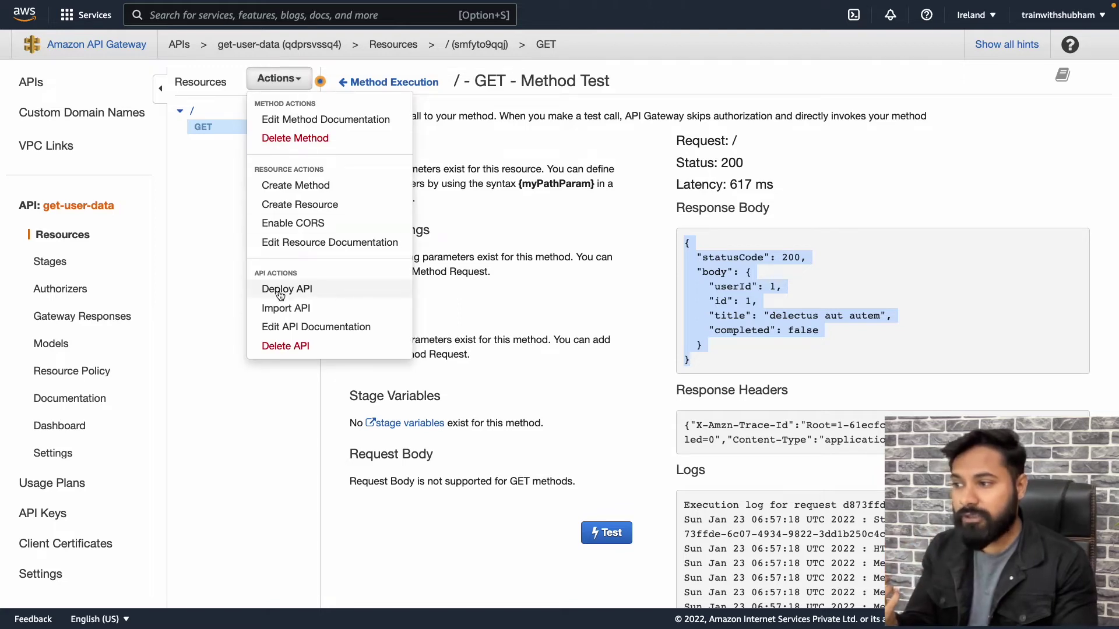
left_click(309, 225)
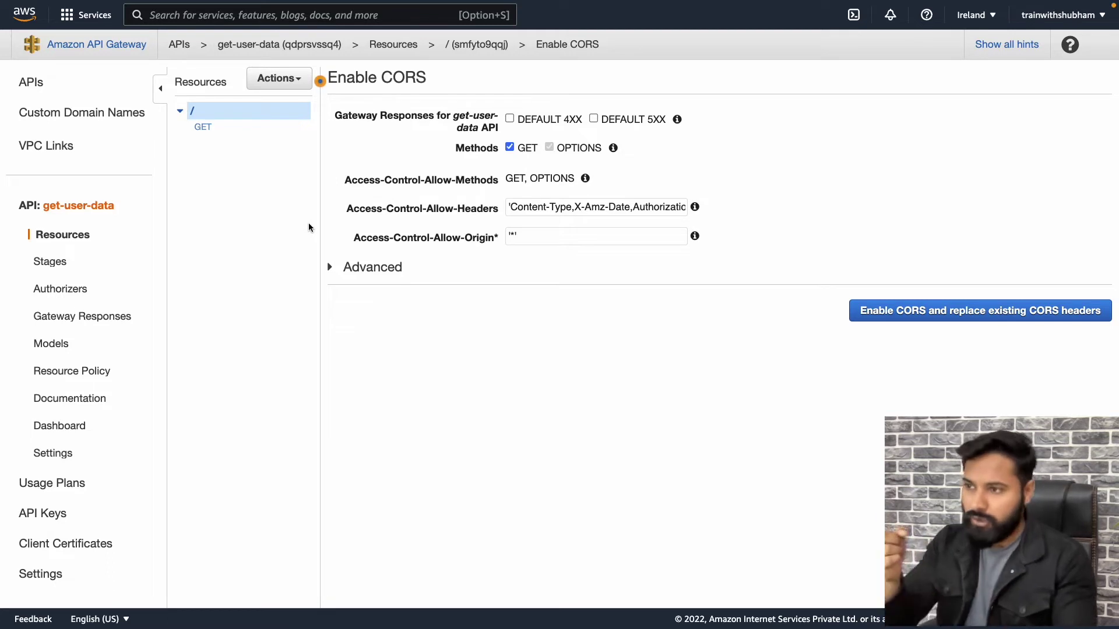
left_click(933, 319)
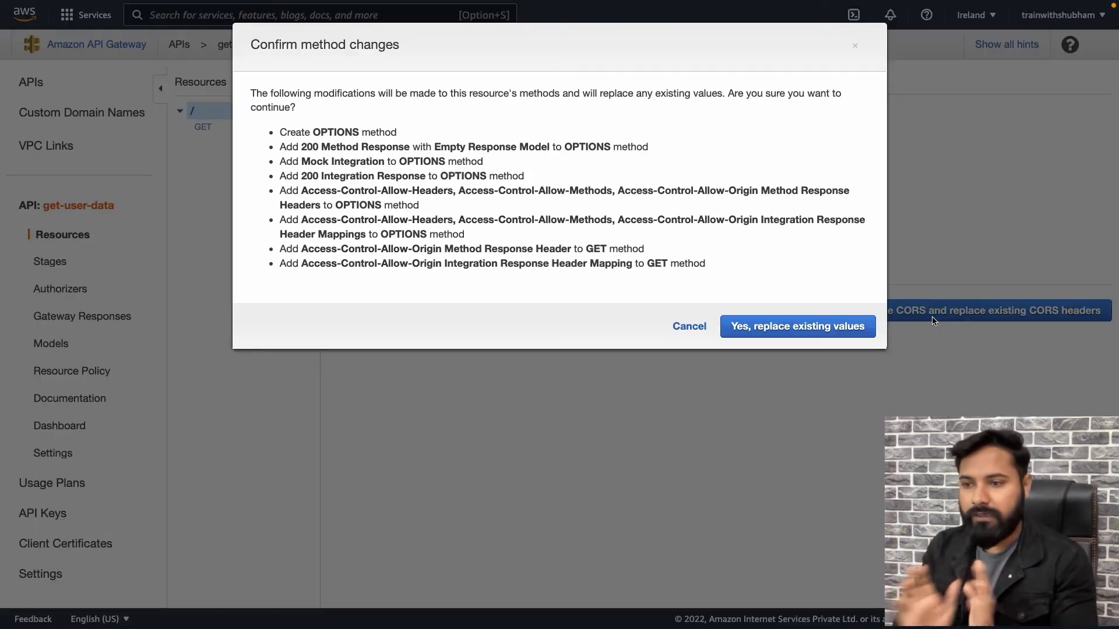
left_click(807, 327)
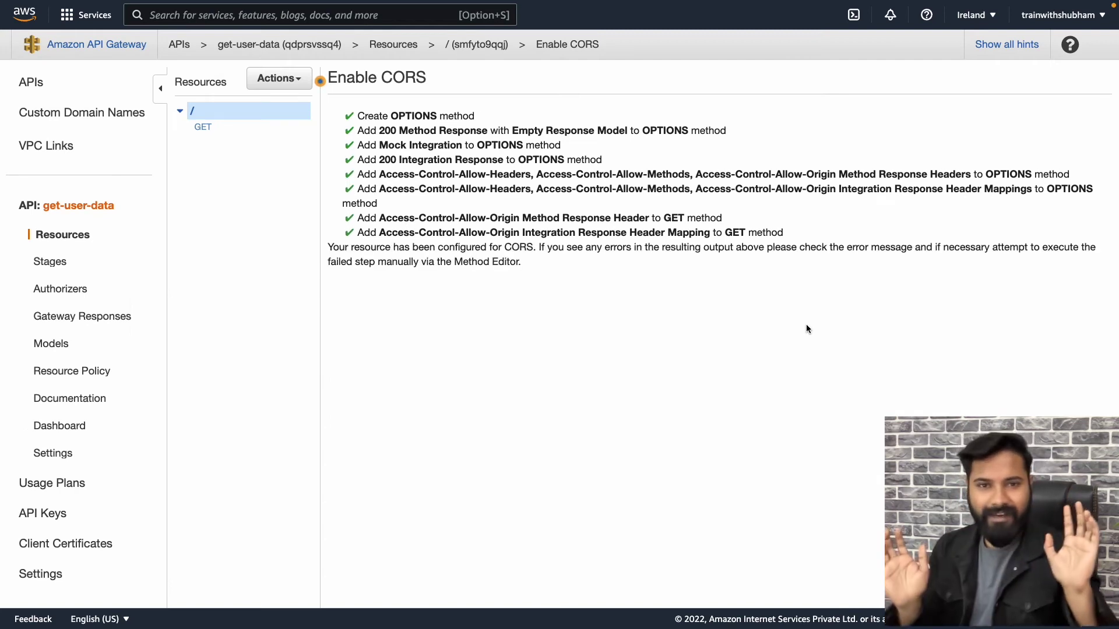
Step: Deploy the API to a new stage named dev with the stage description "development"
left_click(300, 82)
left_click(301, 225)
left_click(594, 146)
left_click(594, 161)
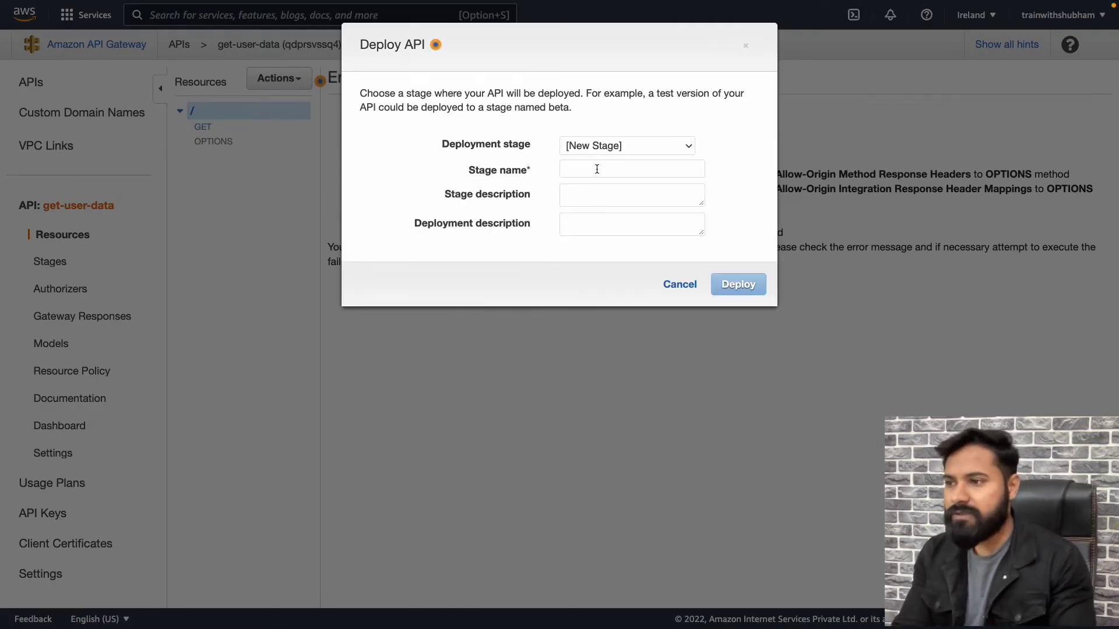
left_click(597, 169)
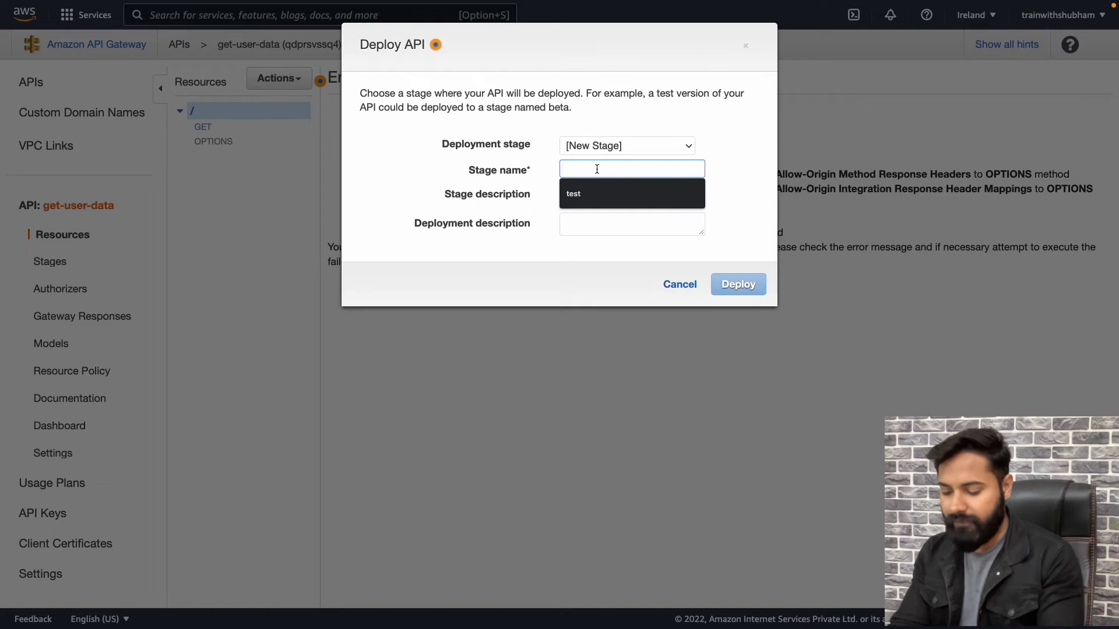
type("dev")
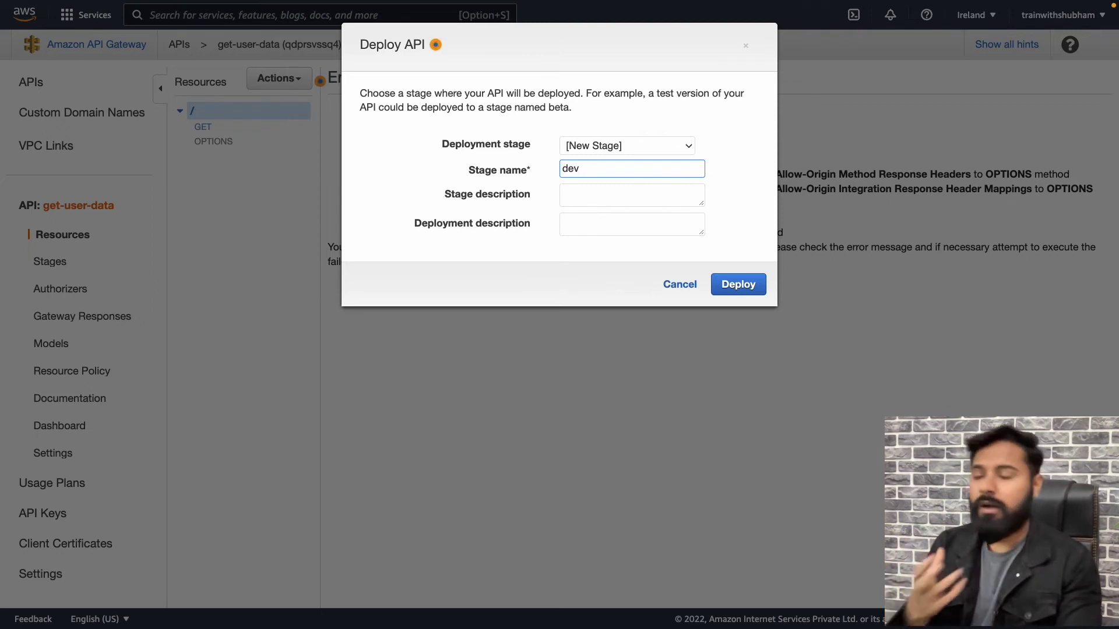
left_click(581, 197)
type("developer")
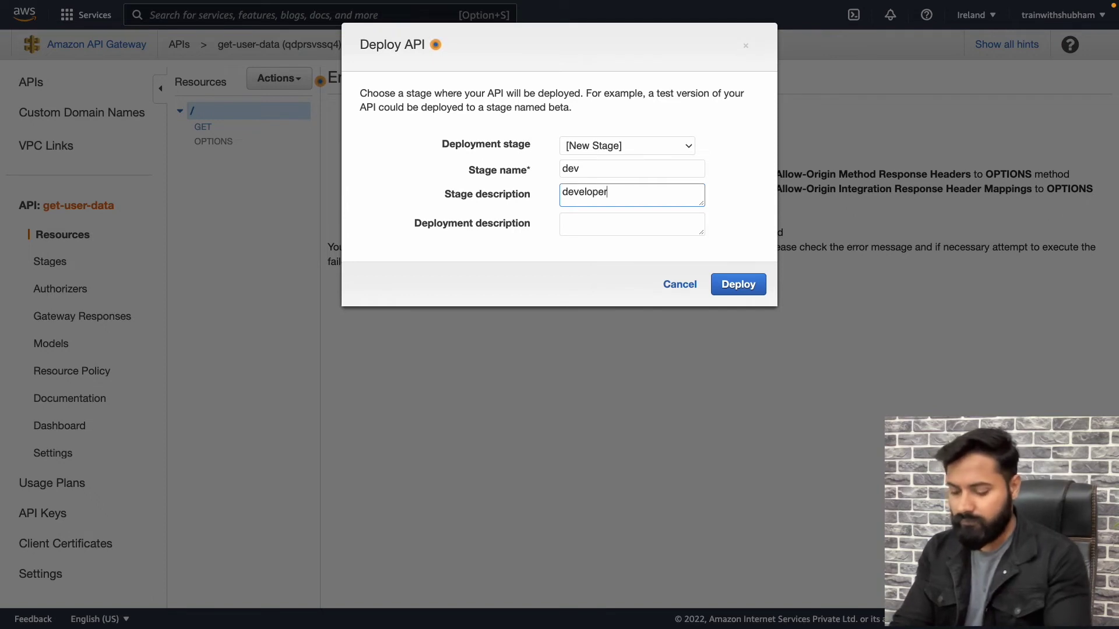
key("BackSpace")
type("nt")
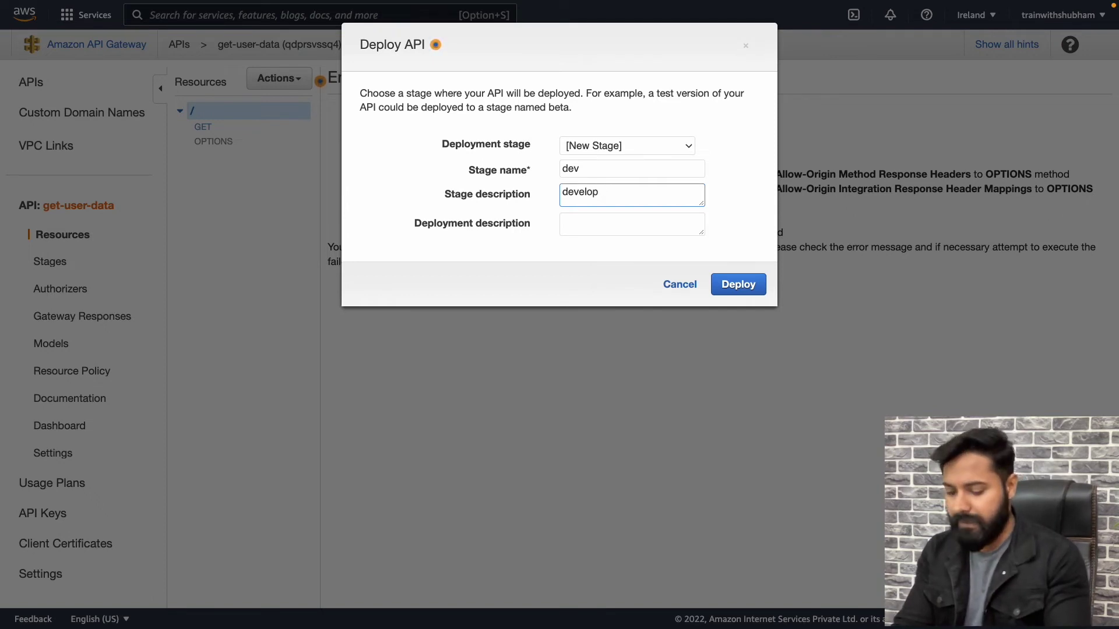
left_click(590, 221)
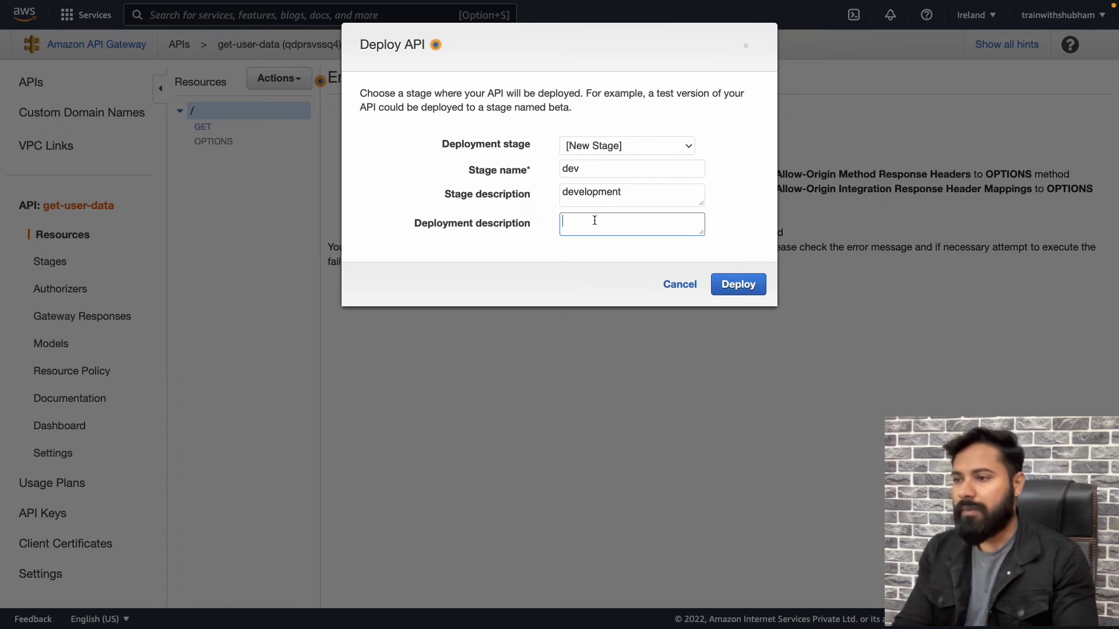
left_click(744, 286)
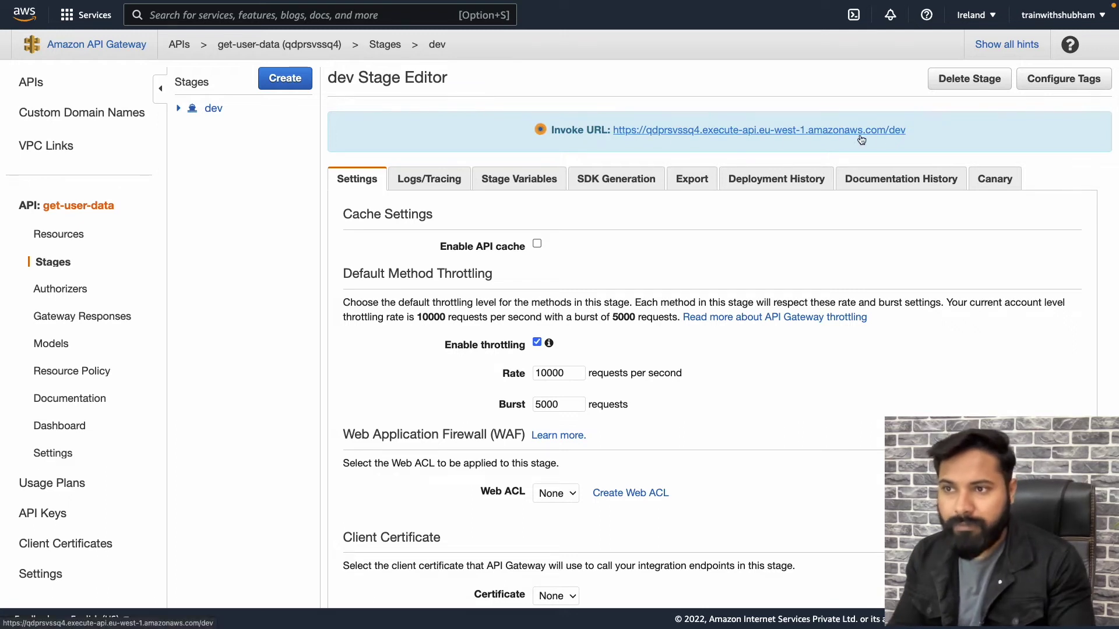
Step: Highlight the dev stage's invoke URL, and draw a freehand box around the Postman logo on the whiteboard
left_click_drag(906, 131, 613, 129)
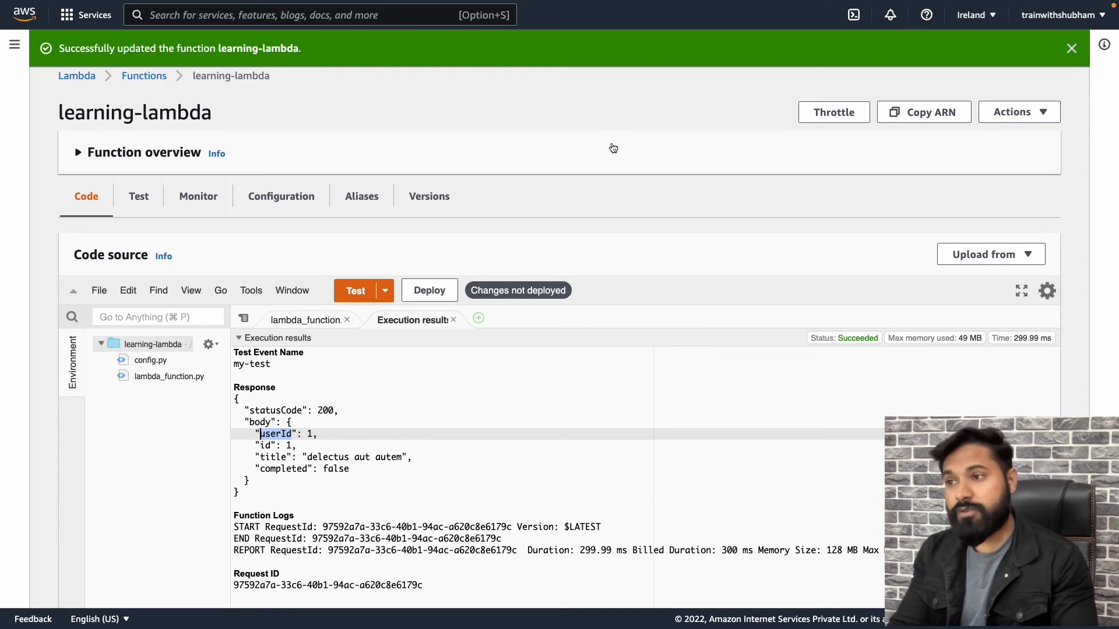
left_click(619, 165)
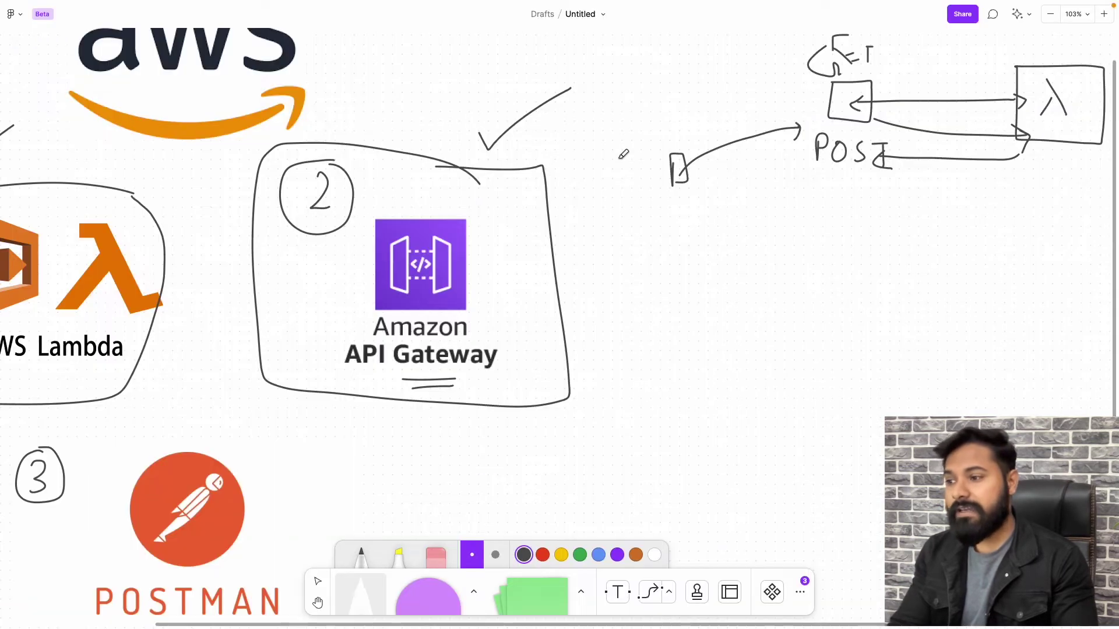
scroll(594, 250, "up", 3)
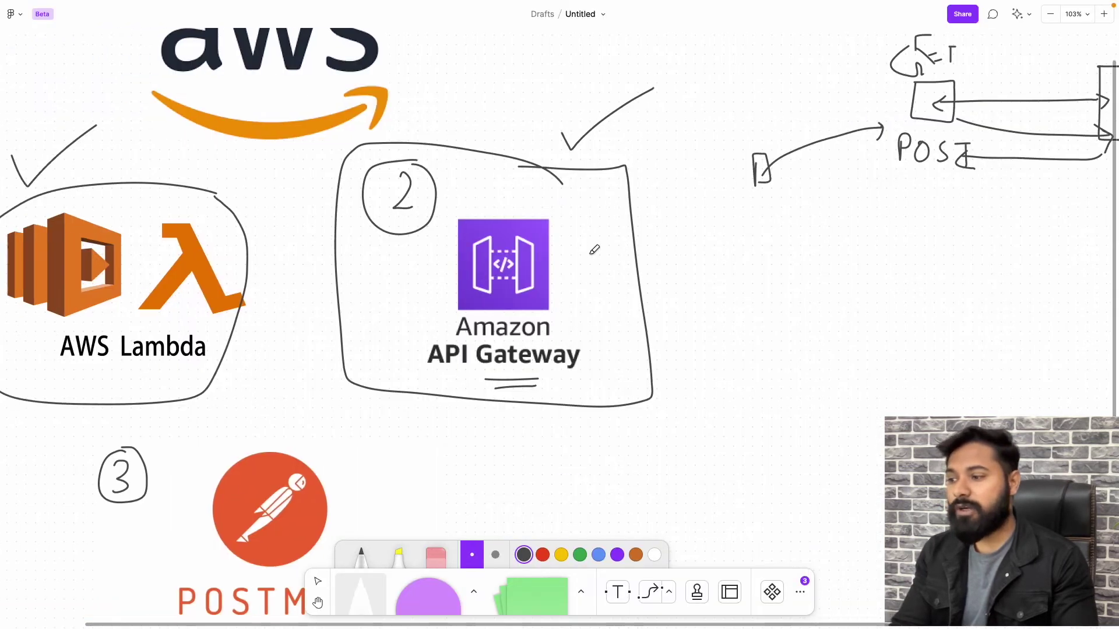
scroll(594, 249, "down", 5)
scroll(594, 250, "left", 3)
mouse_move(237, 268)
left_mouse_down()
mouse_move(386, 270)
mouse_move(519, 431)
mouse_move(288, 479)
mouse_move(233, 312)
mouse_move(239, 265)
left_mouse_up()
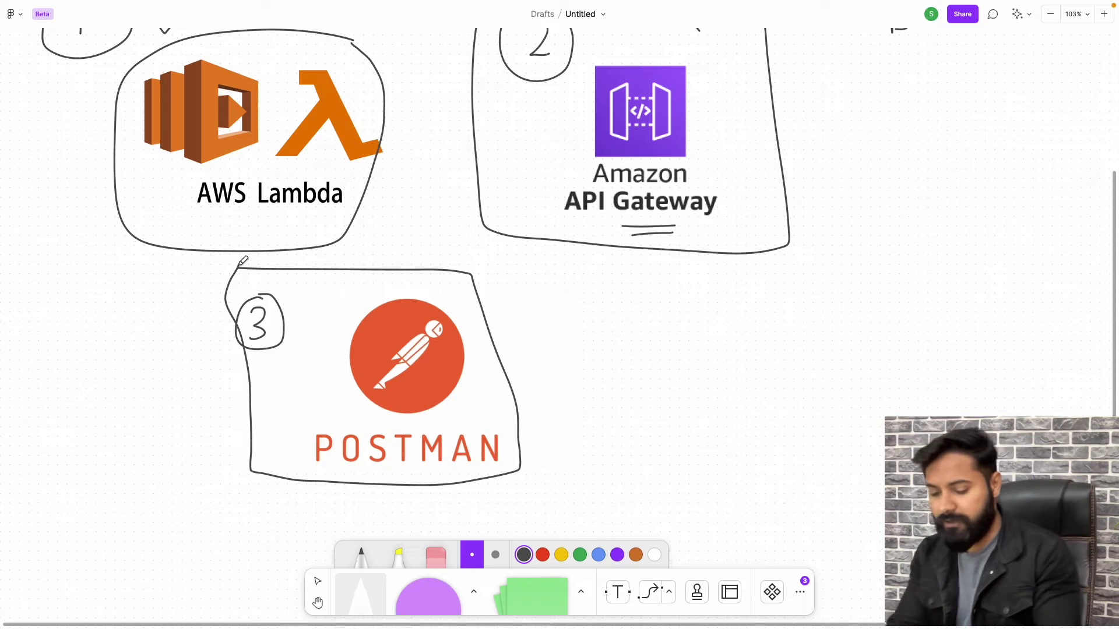
Step: Open Postman in a full-size window and create a new untitled GET request
key("super+space")
type("postman")
key("Return")
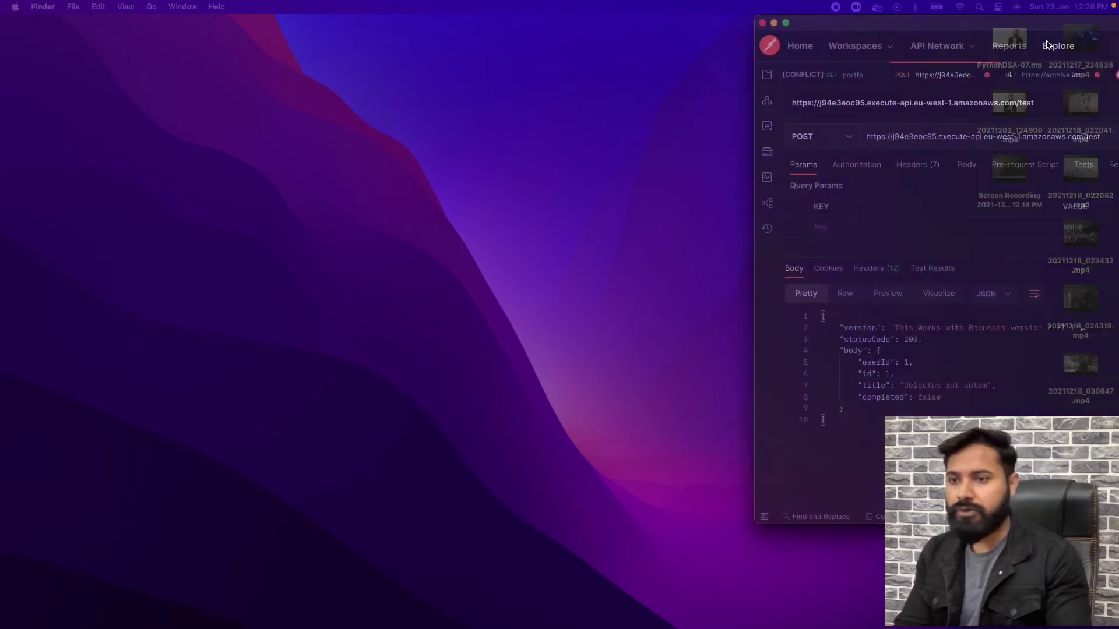
left_click(127, 27)
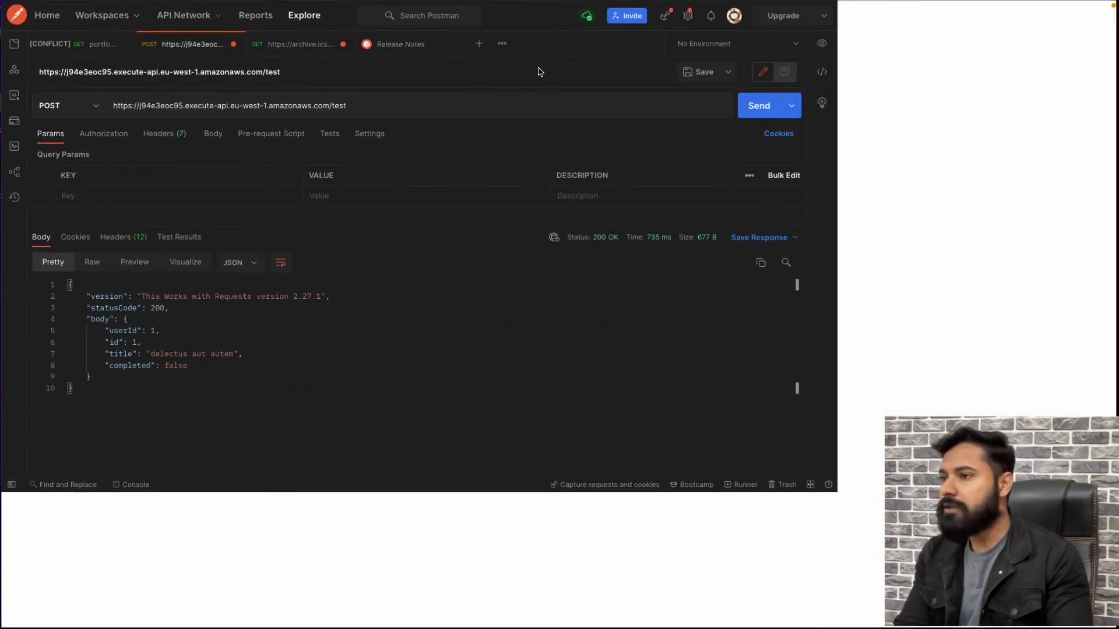
left_click(503, 44)
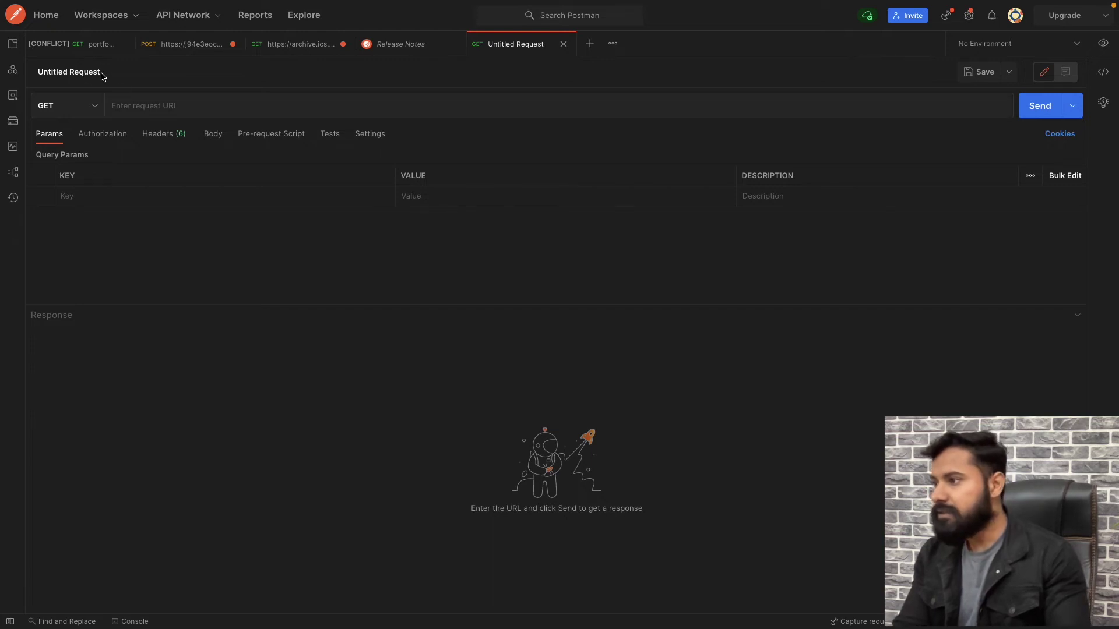
Step: Copy the dev stage's invoke URL from API Gateway and enter it as the URL of the new Postman request
left_click(152, 105)
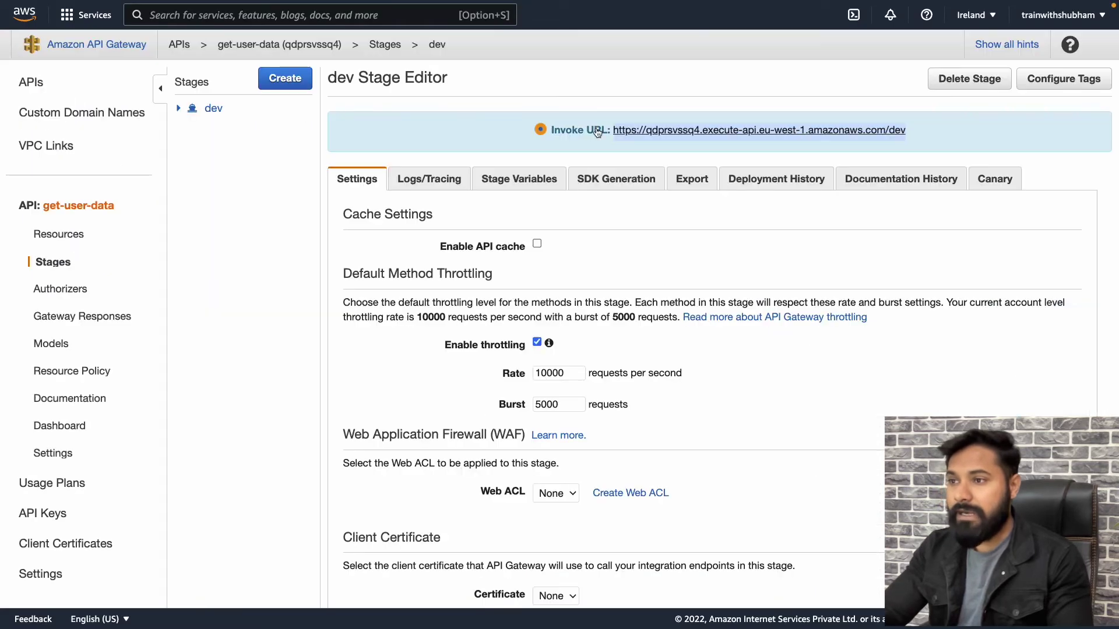
right_click(660, 133)
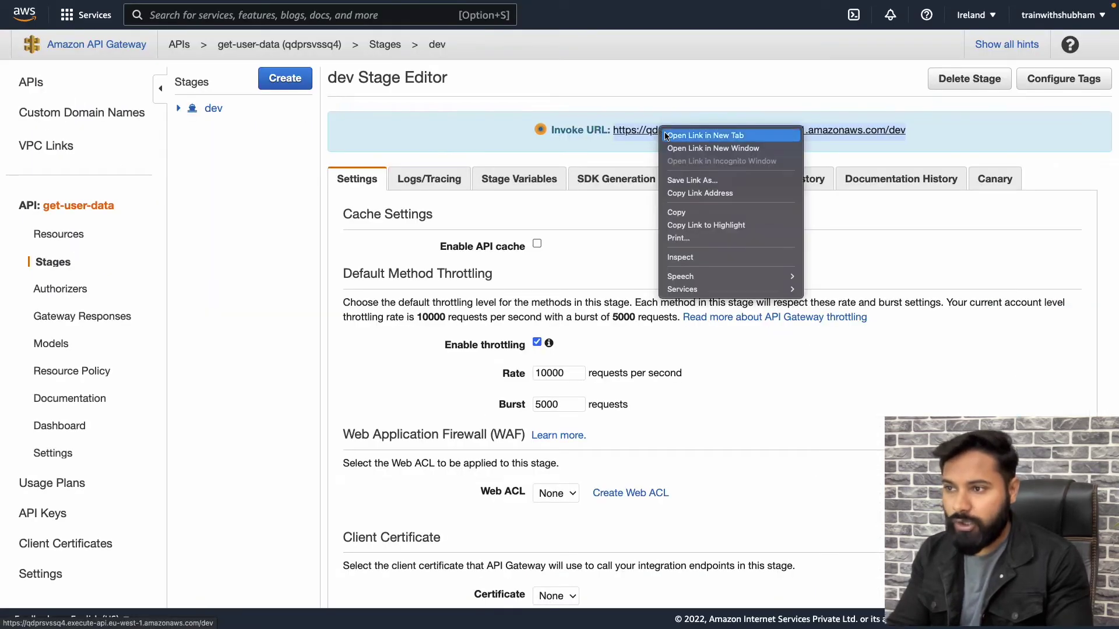
left_click(698, 192)
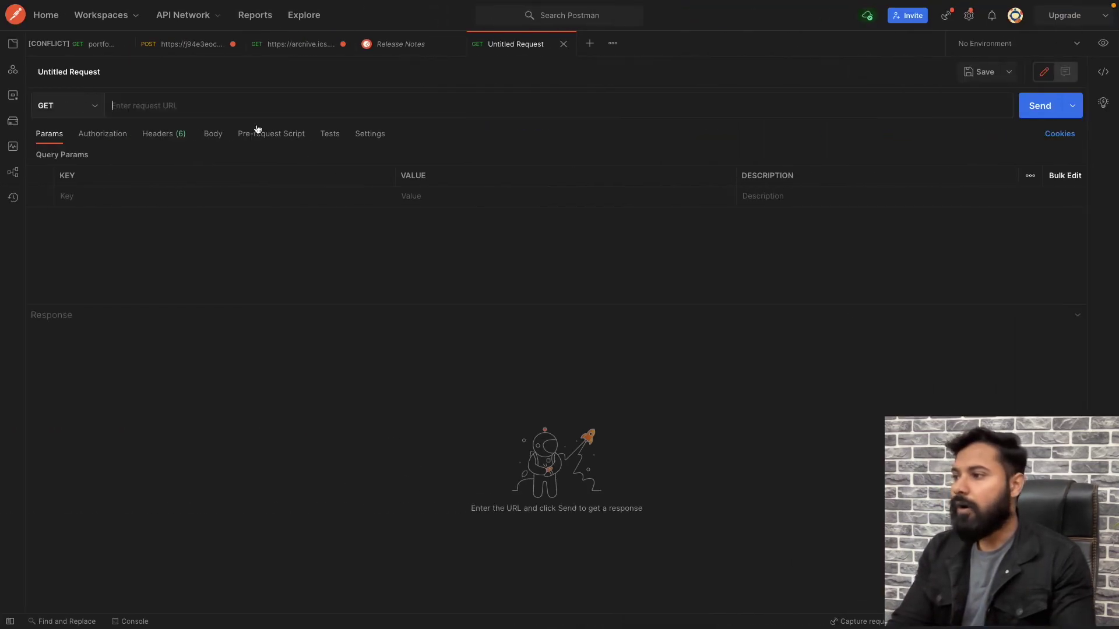
left_click(232, 105)
key("super+v")
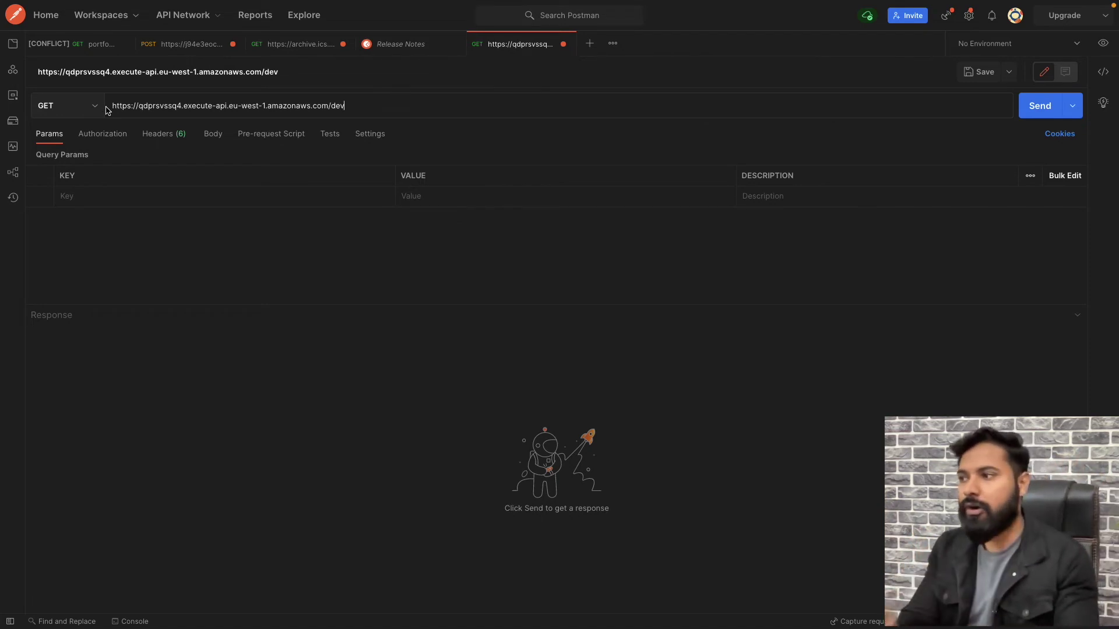
Step: Send the GET request to the dev stage and examine the returned JSON body
left_click(1028, 120)
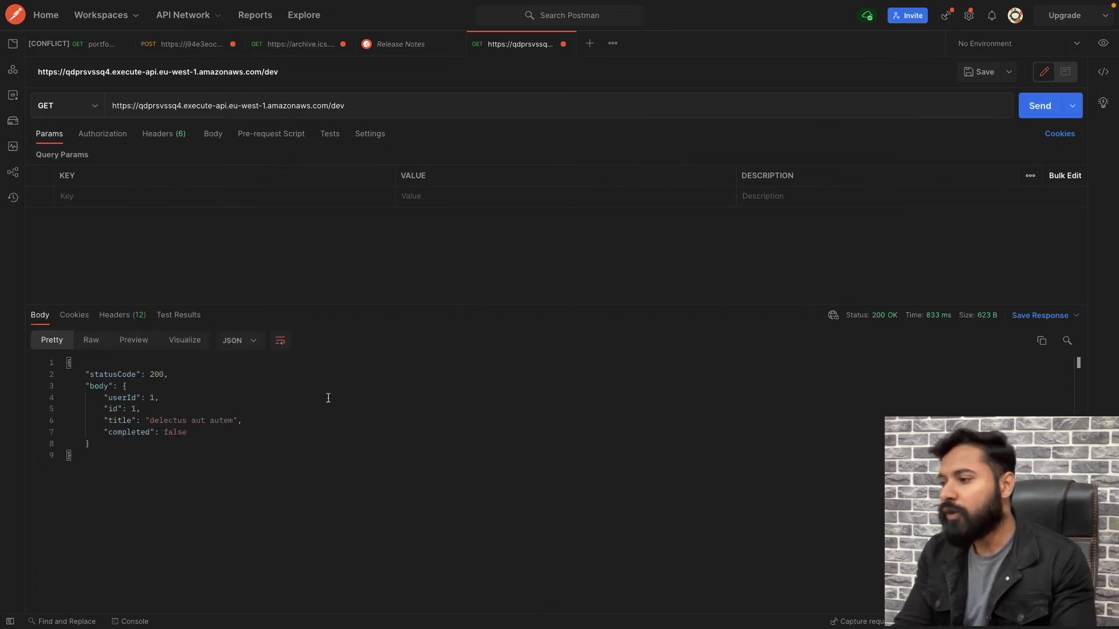
left_click_drag(101, 455, 66, 373)
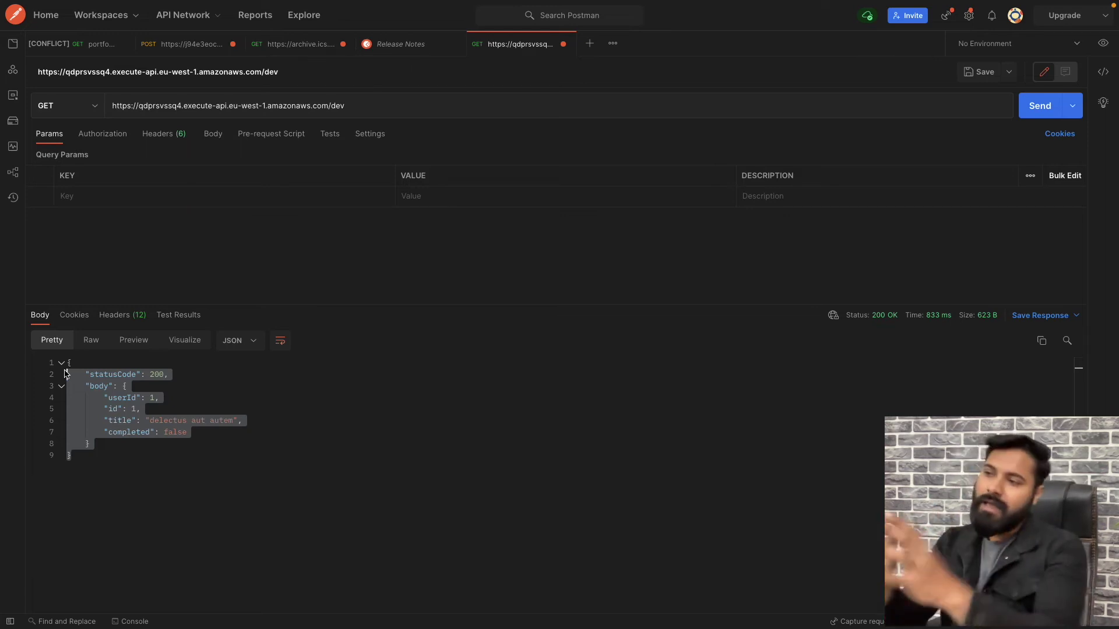
left_click_drag(79, 460, 58, 368)
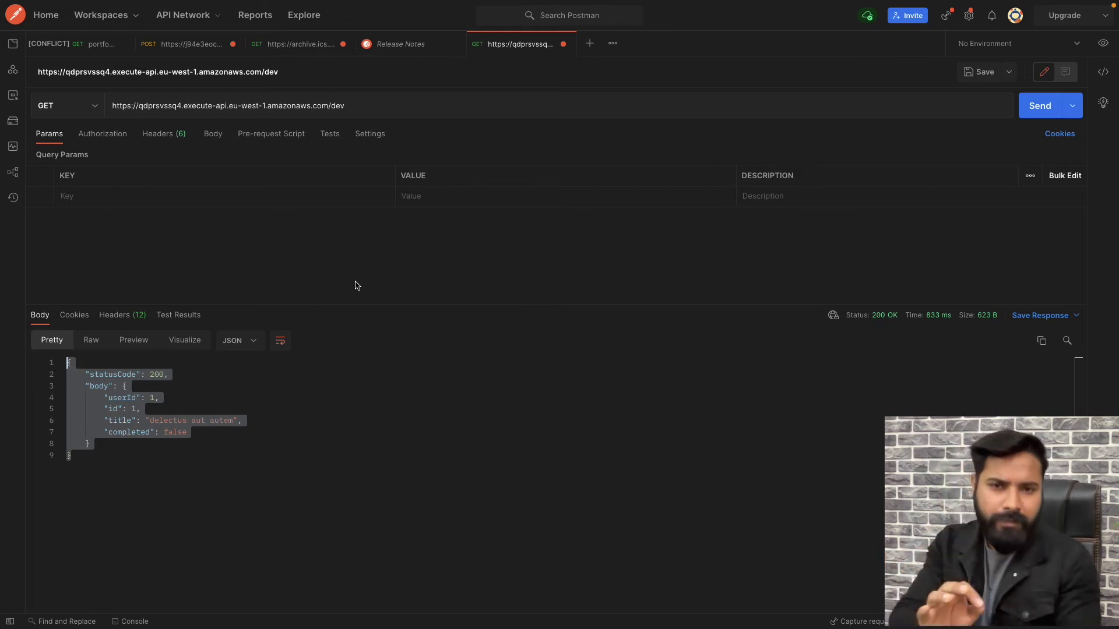
Step: Switch to the learning-lambda function in the AWS console and start a new trigger with API Gateway as its source
key("super+Tab")
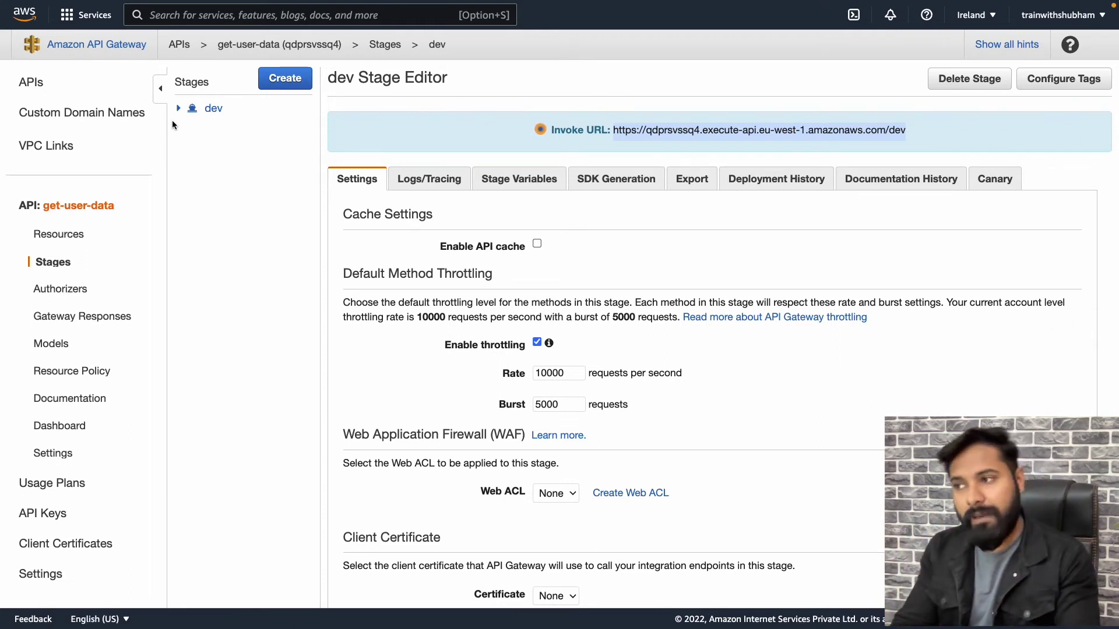
key("ctrl+Tab")
scroll(400, 325, "down", 1)
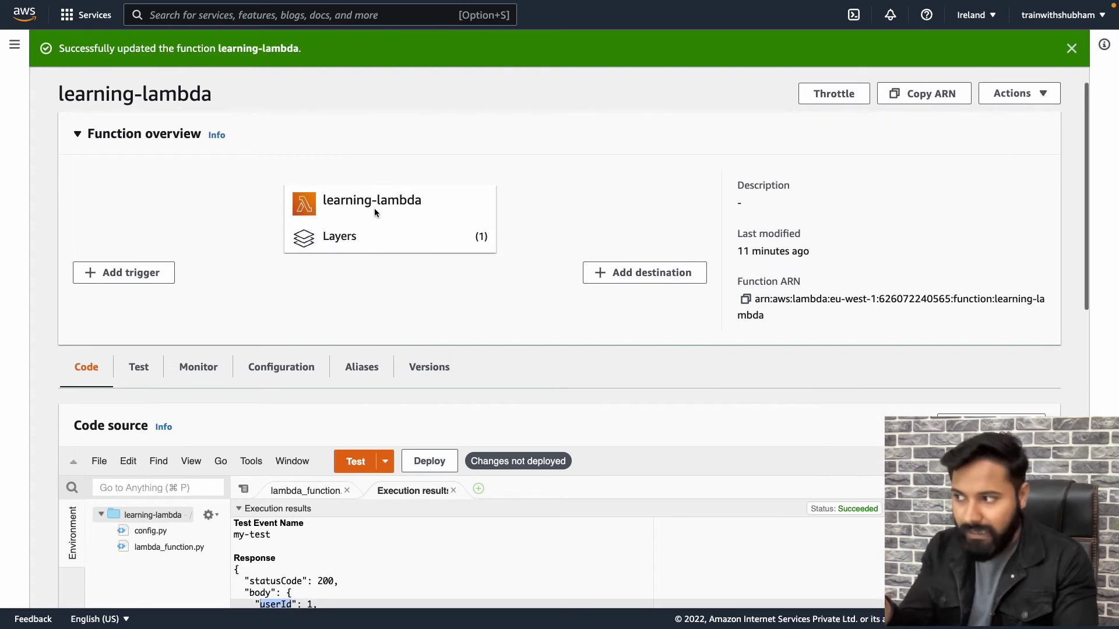
scroll(263, 251, "down", 1)
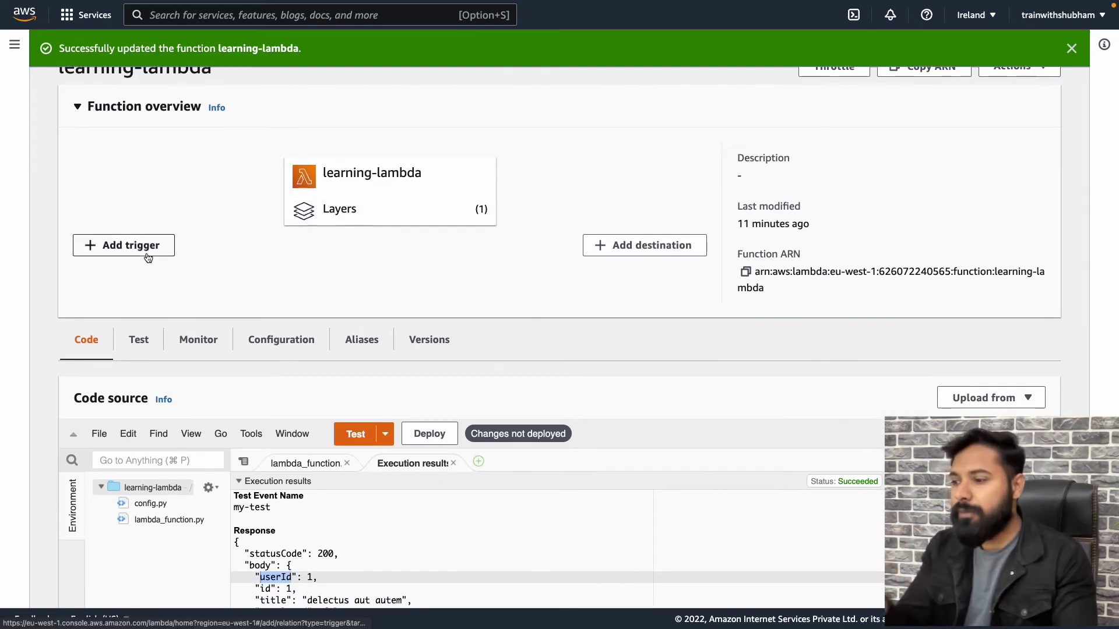
left_click(128, 247)
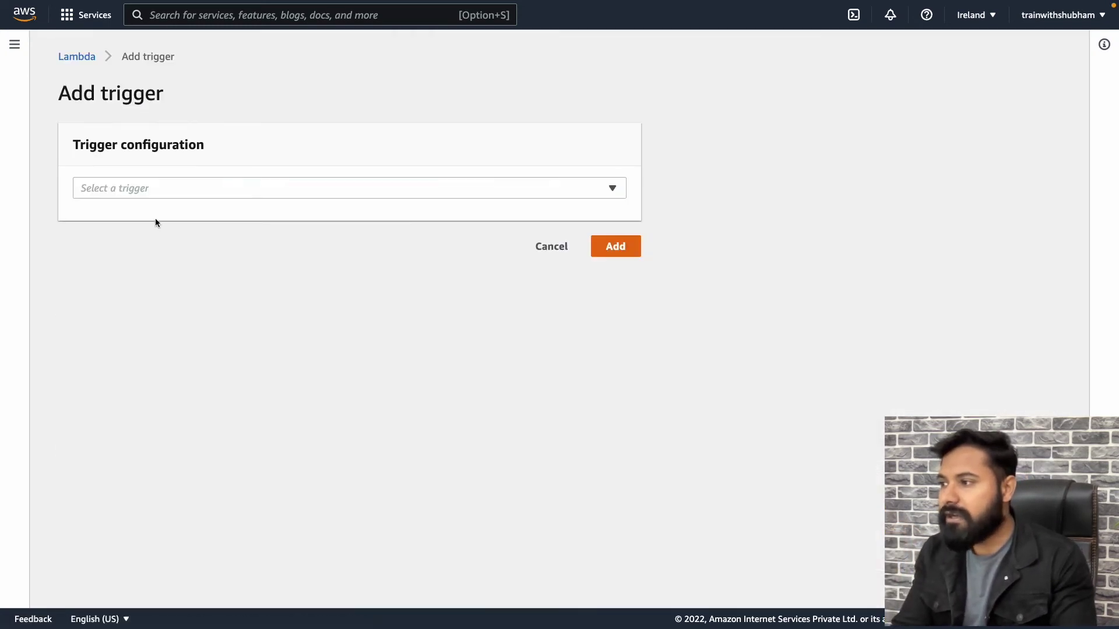
left_click(200, 191)
left_click(174, 235)
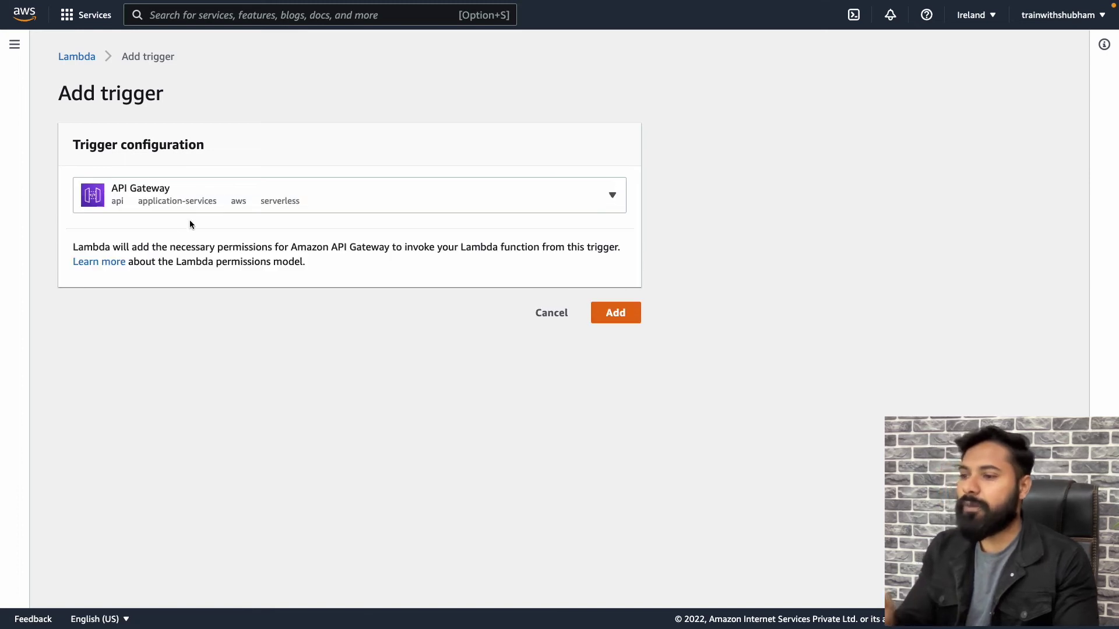
Step: Attach the existing get-user-data API with deployment stage dev and Open security, and add the trigger to the function
left_click(408, 299)
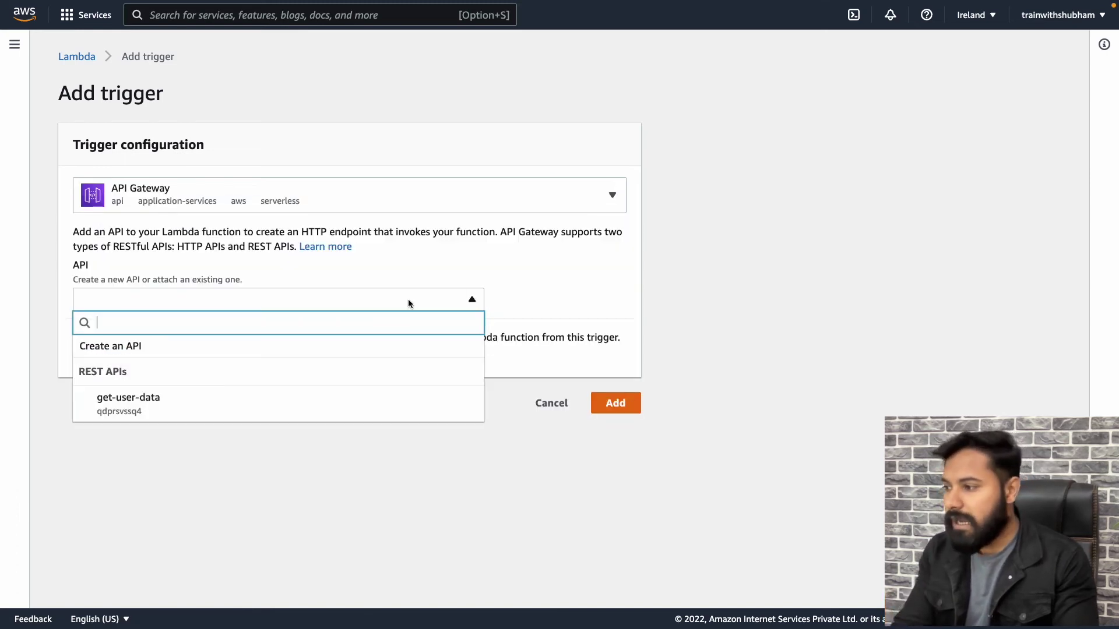
left_click(252, 401)
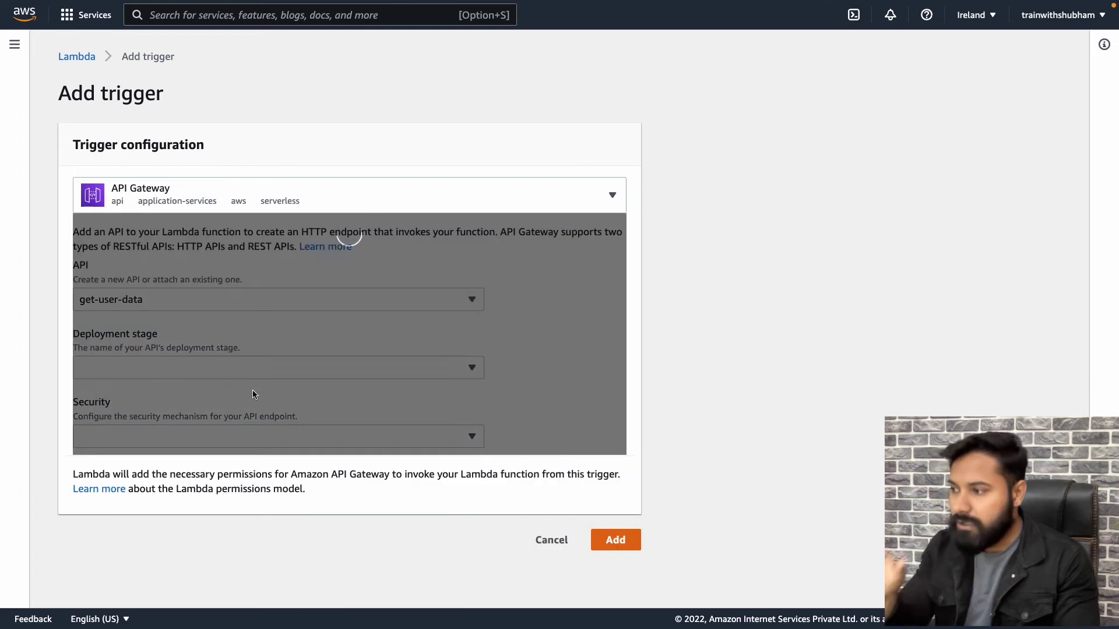
left_click(347, 366)
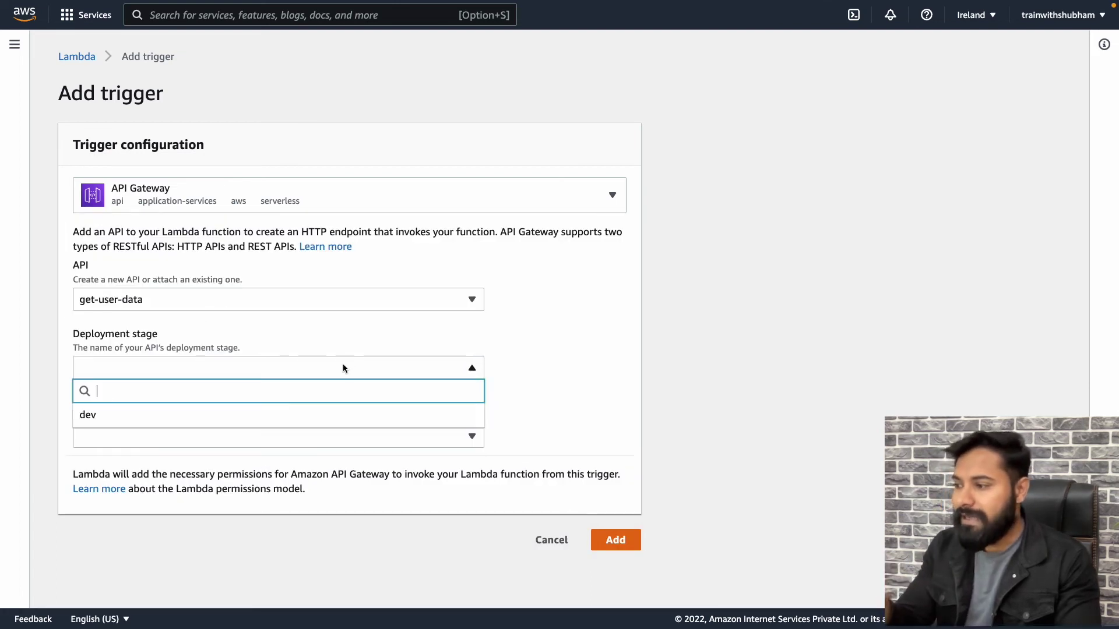
left_click(350, 415)
scroll(437, 406, "down", 1)
left_click(469, 481)
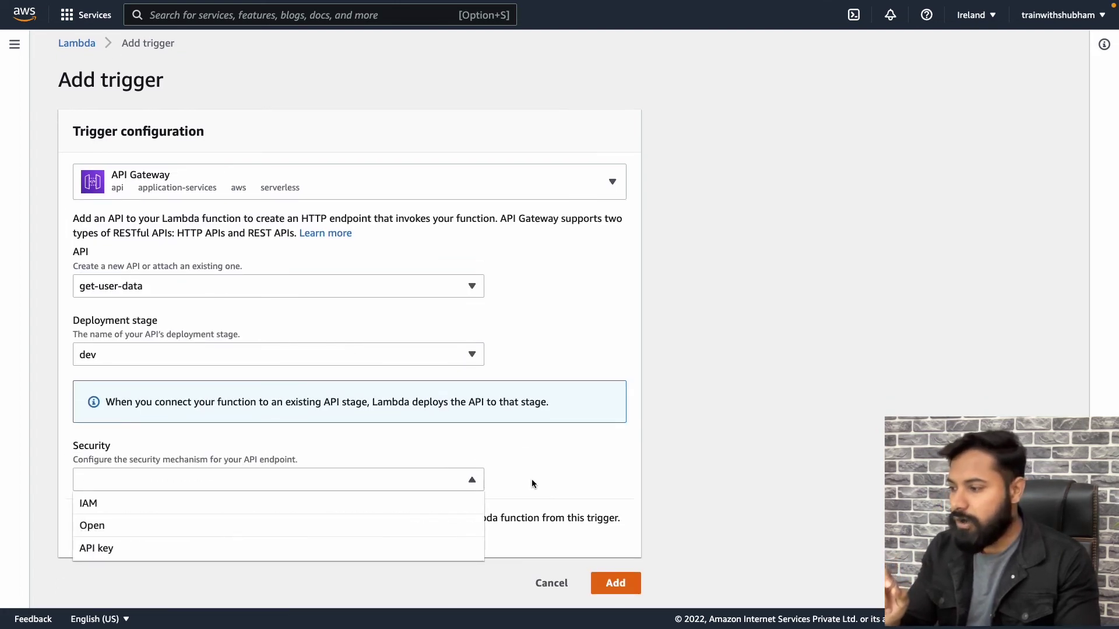
key("Down")
key("Return")
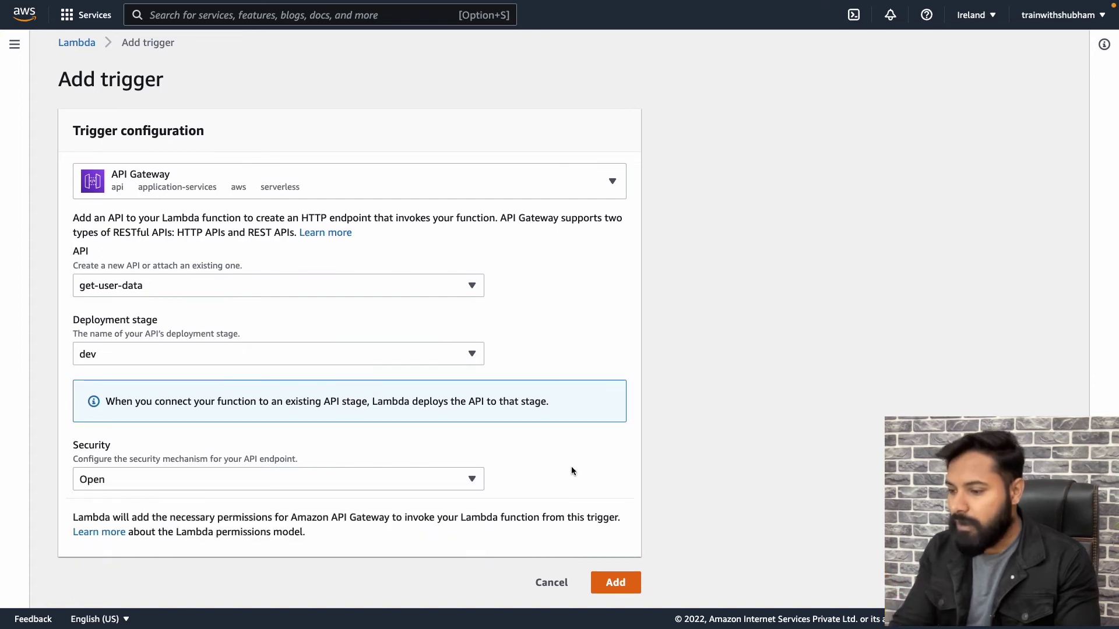
left_click(629, 583)
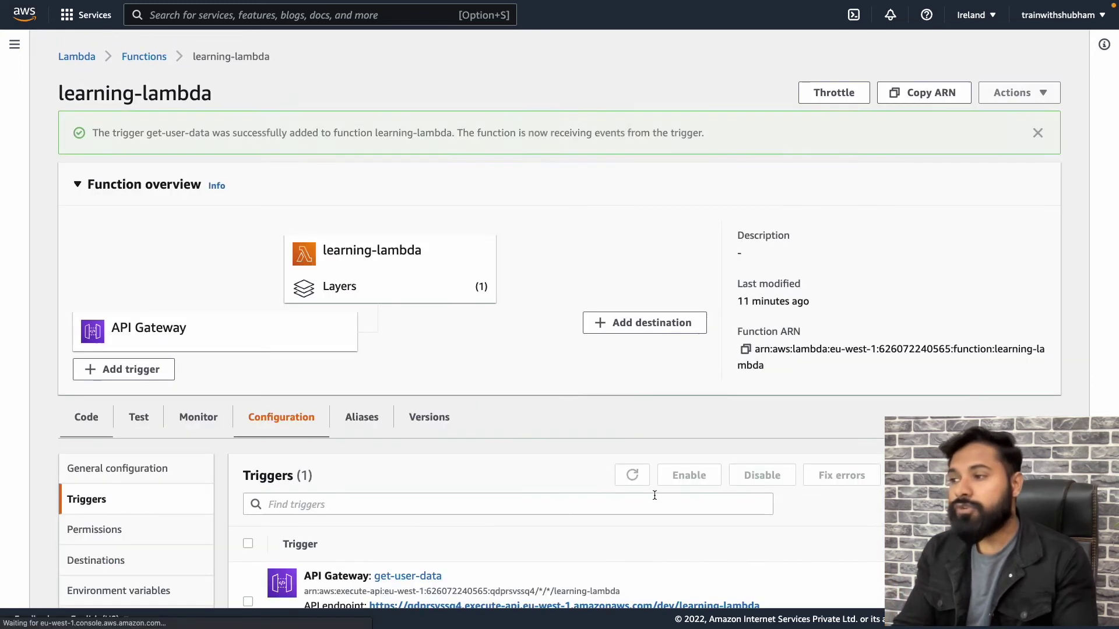
Step: Review the added API Gateway trigger, return to the function's code source, and run the my-test event
scroll(637, 471, "down", 1)
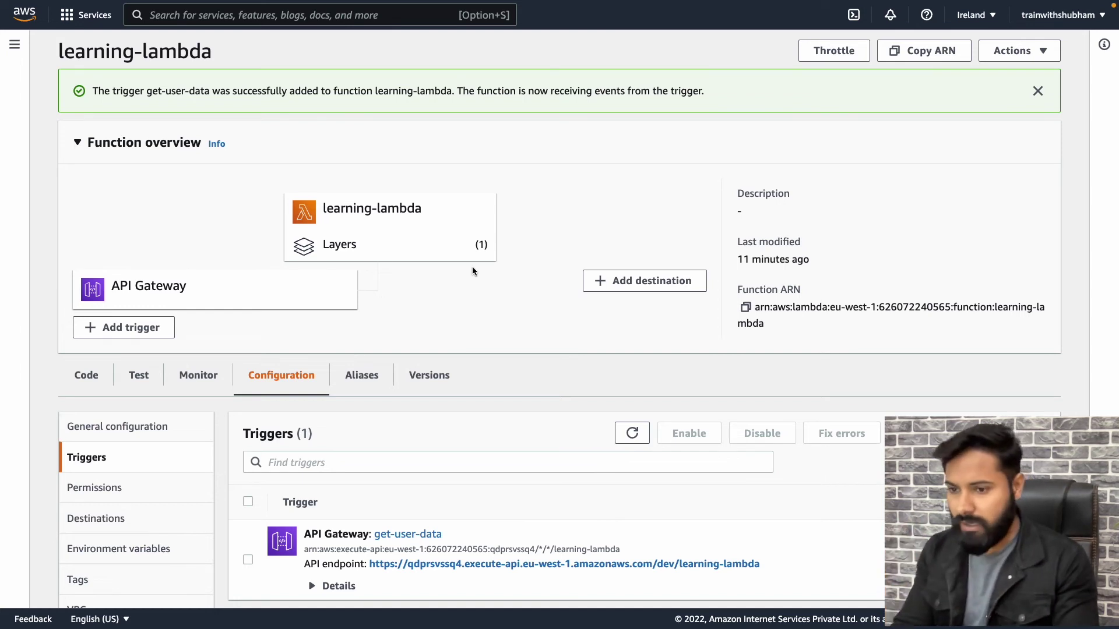
scroll(506, 341, "down", 1)
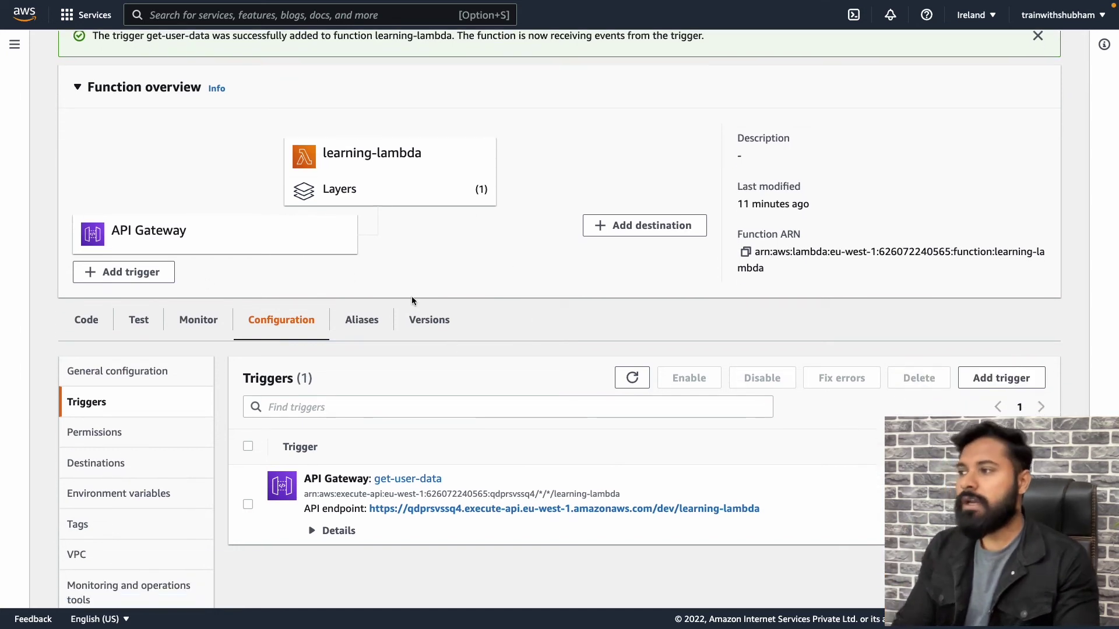
scroll(411, 301, "up", 2)
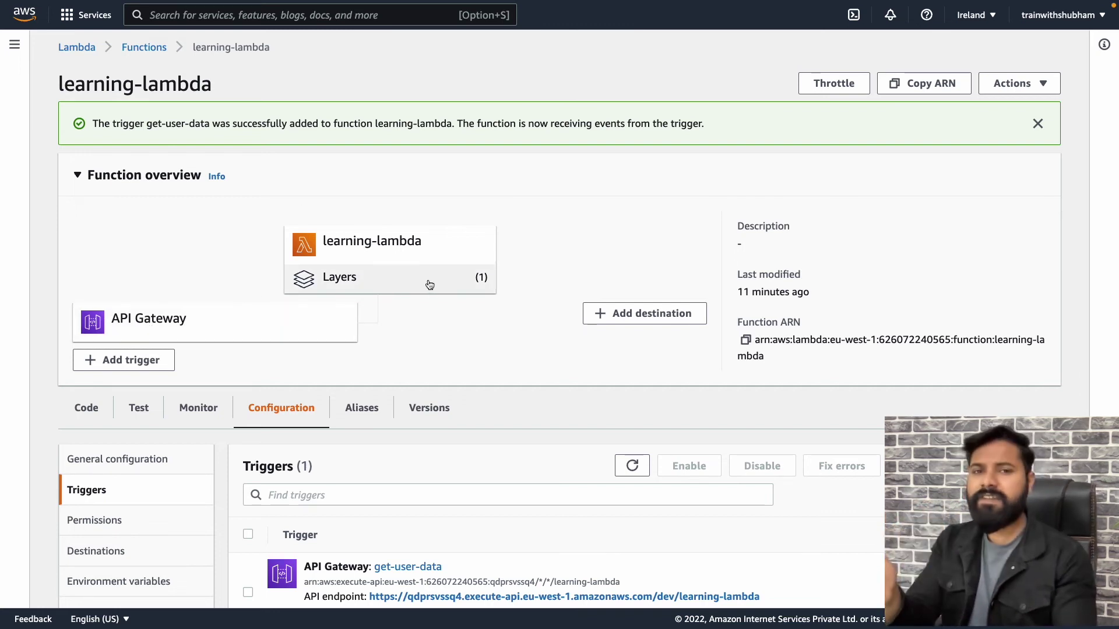
left_click(132, 408)
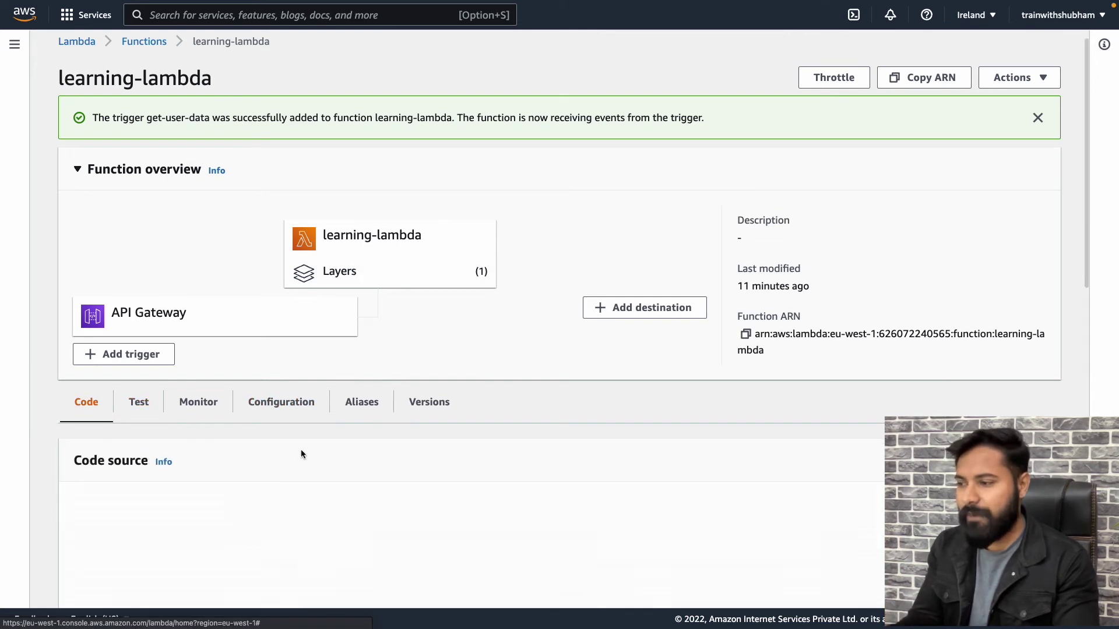
scroll(302, 449, "down", 2)
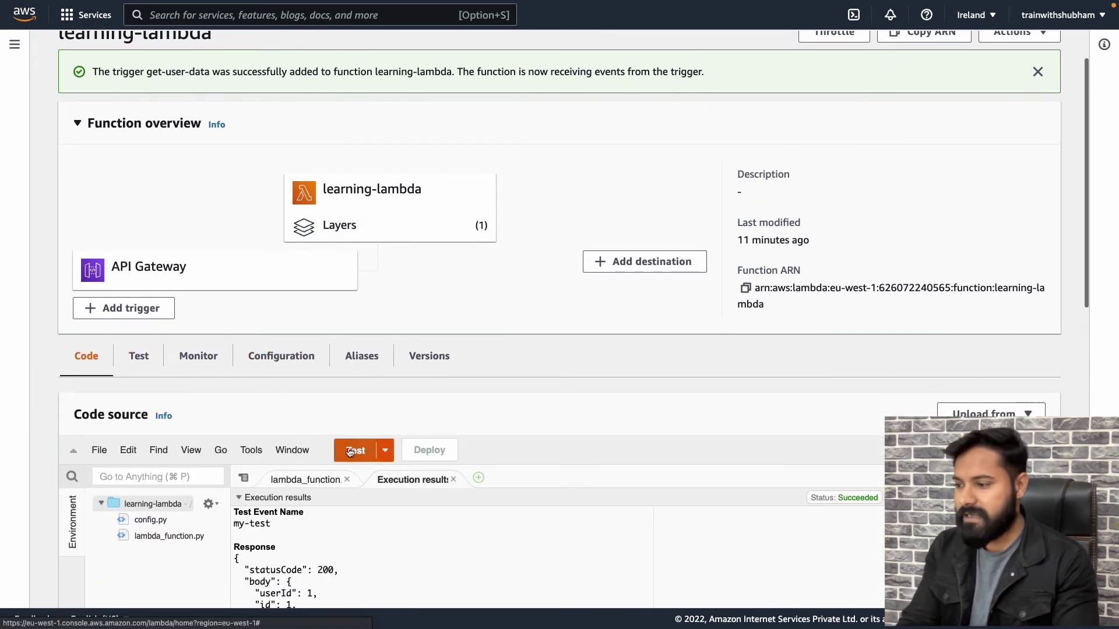
left_click(351, 451)
scroll(482, 462, "down", 3)
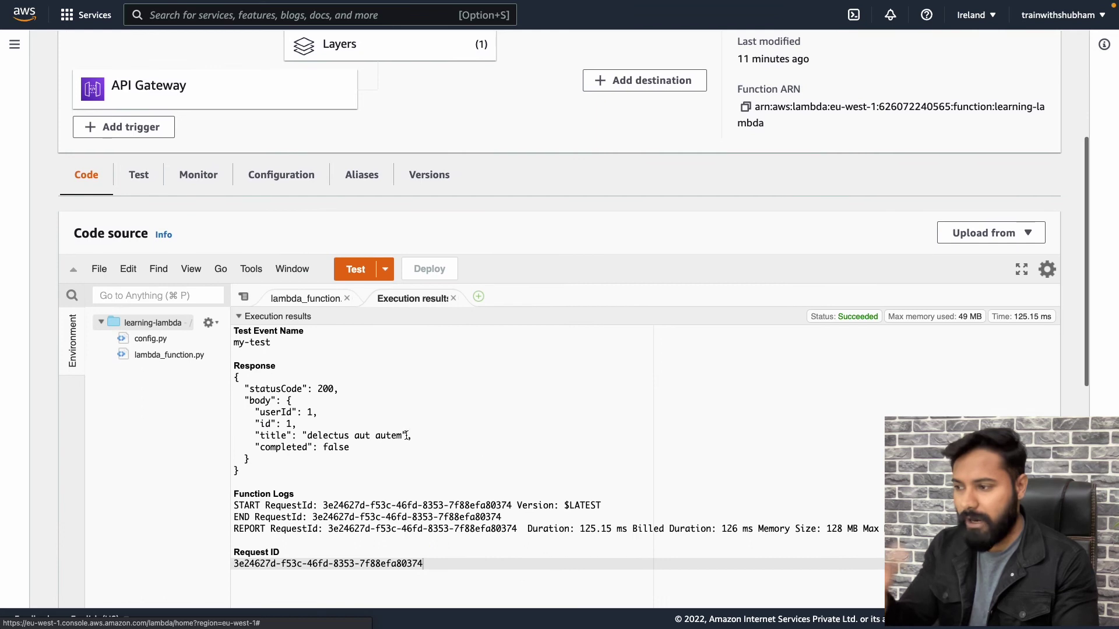
Step: Switch back to Postman and resend the GET request to the dev stage URL
key("ctrl+Left")
left_click(1036, 110)
left_click(180, 468)
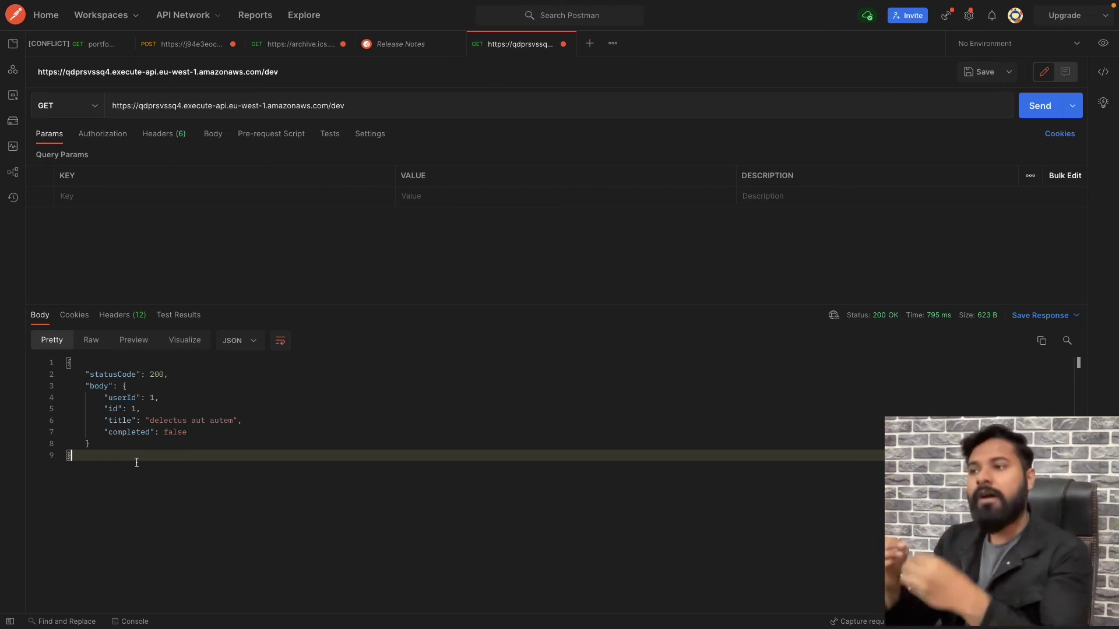
key("ctrl+Right")
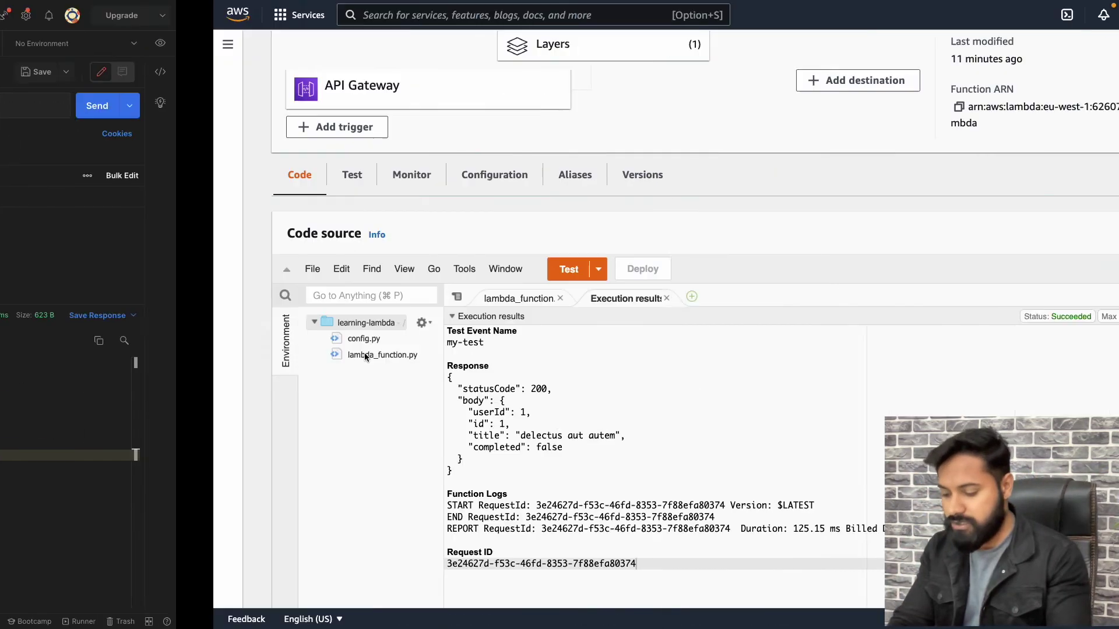
key("super+shift+f")
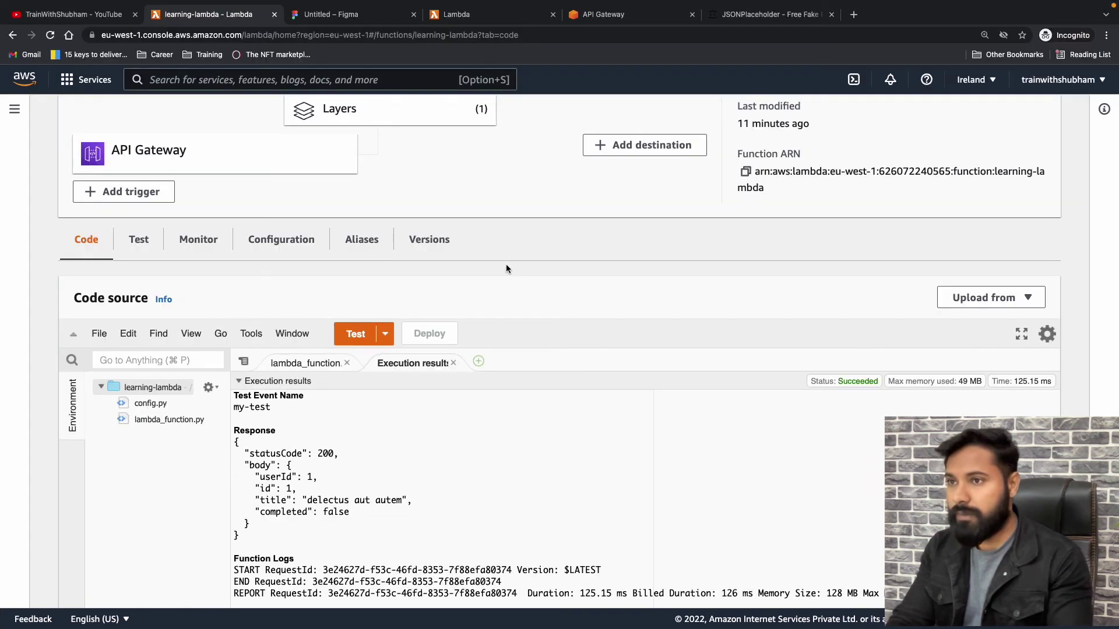
left_click(855, 14)
type("https://qdprsvssq4.execute-api.eu-west-1.amazonaws.com/dev")
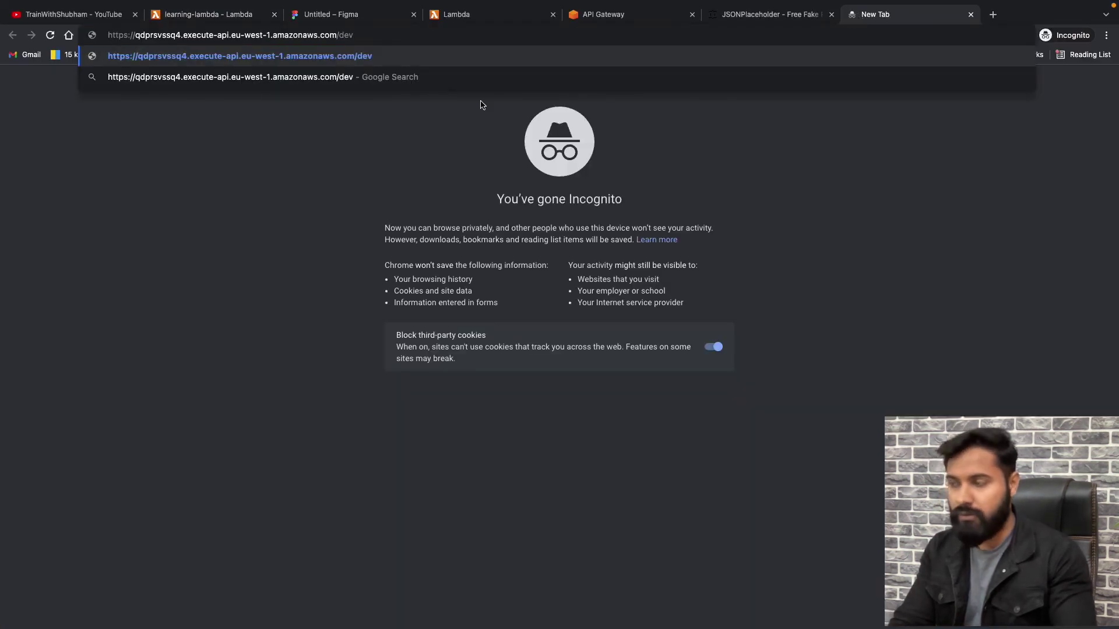
key("Return")
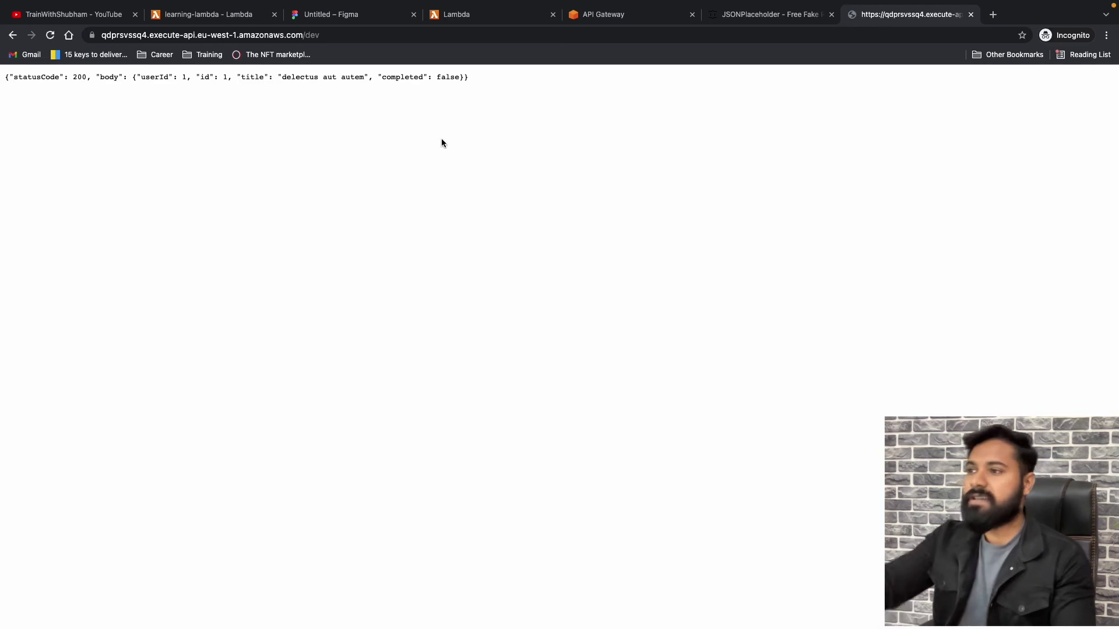
left_click_drag(458, 81, 2, 81)
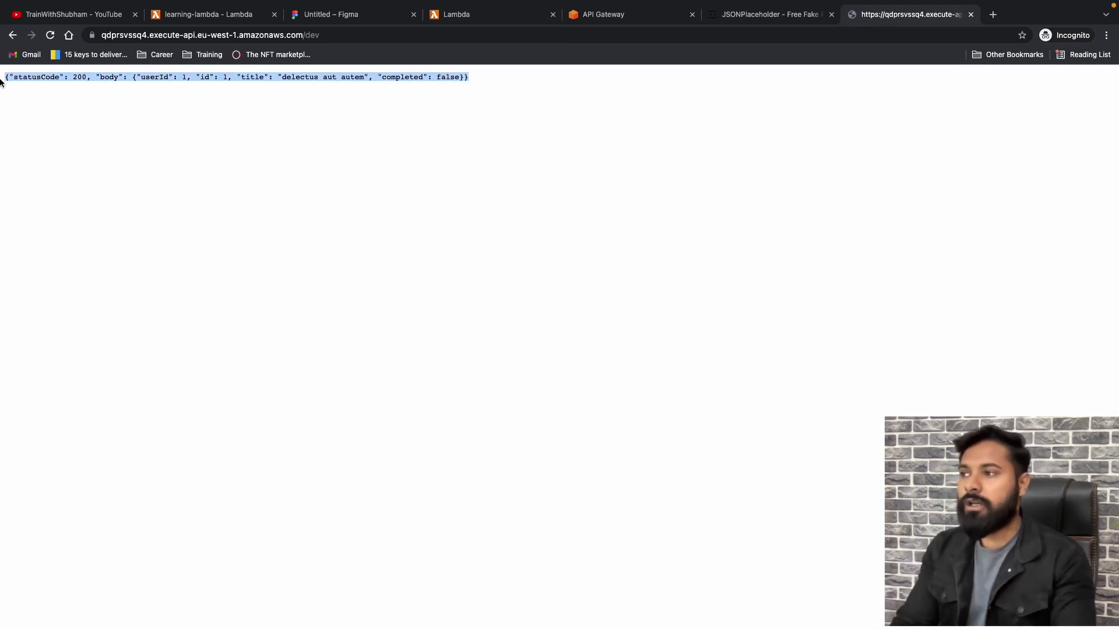
left_click(224, 125)
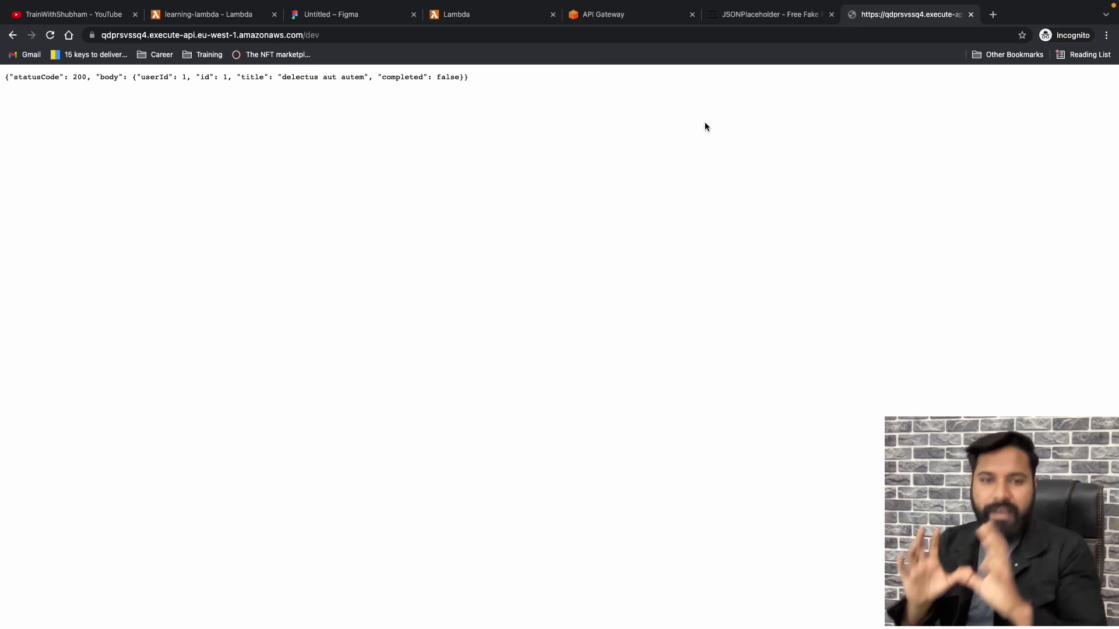
Step: On the Figma whiteboard, draw a freehand loop around the AWS logo and underline the AWS Lambda label
left_click(354, 18)
scroll(553, 192, "up", 4)
scroll(561, 200, "up", 2)
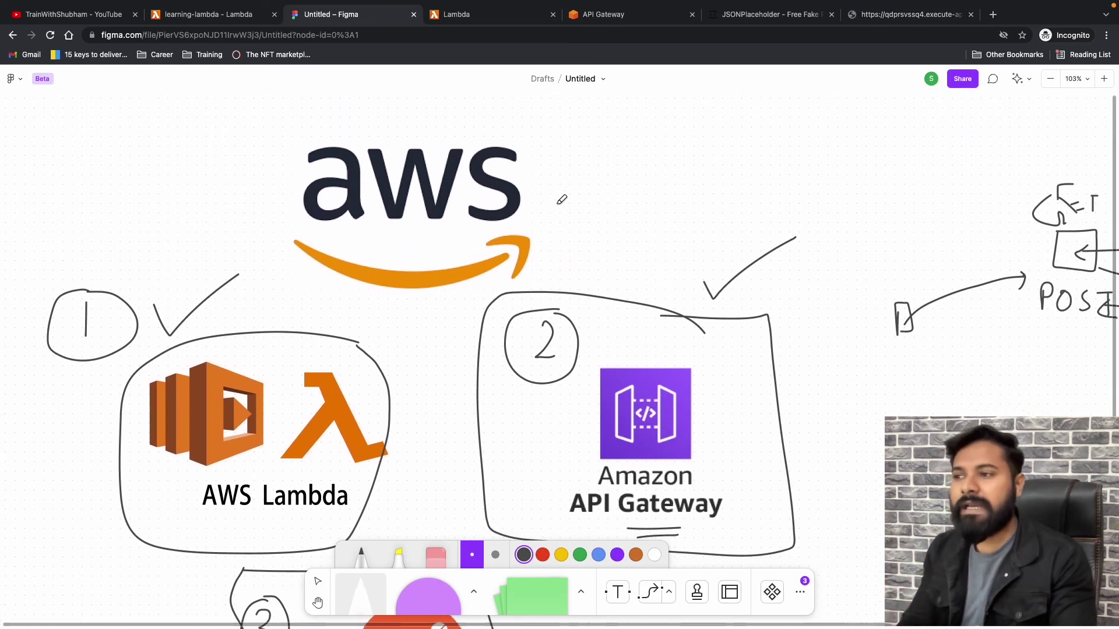
mouse_move(568, 156)
left_mouse_down()
mouse_move(192, 197)
mouse_move(588, 276)
mouse_move(574, 169)
left_mouse_up()
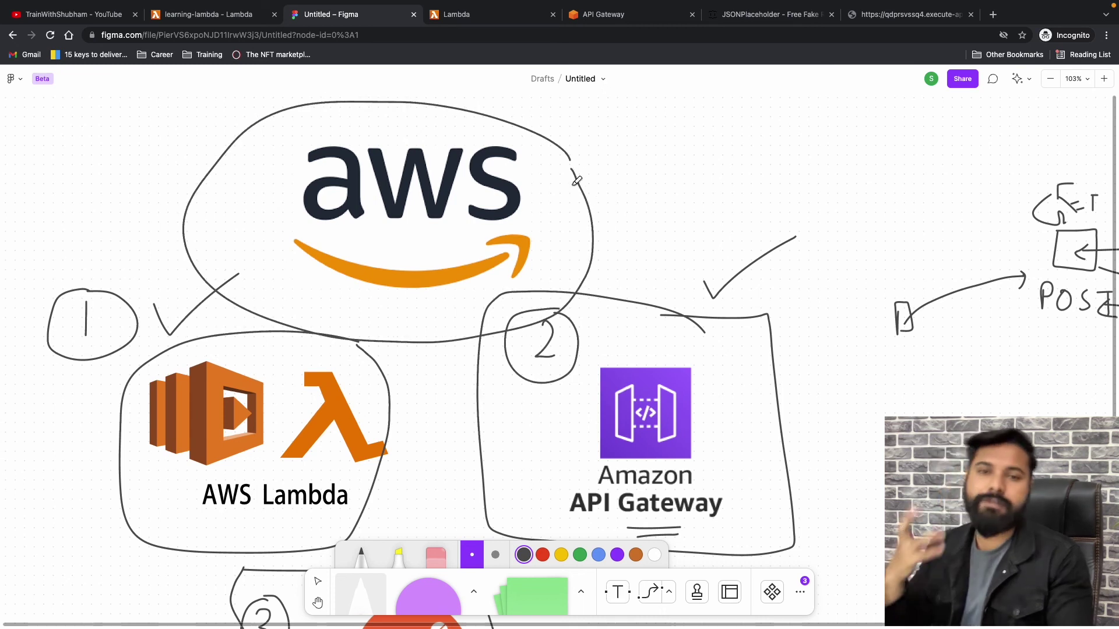
scroll(233, 474, "down", 3)
left_click_drag(227, 477, 294, 475)
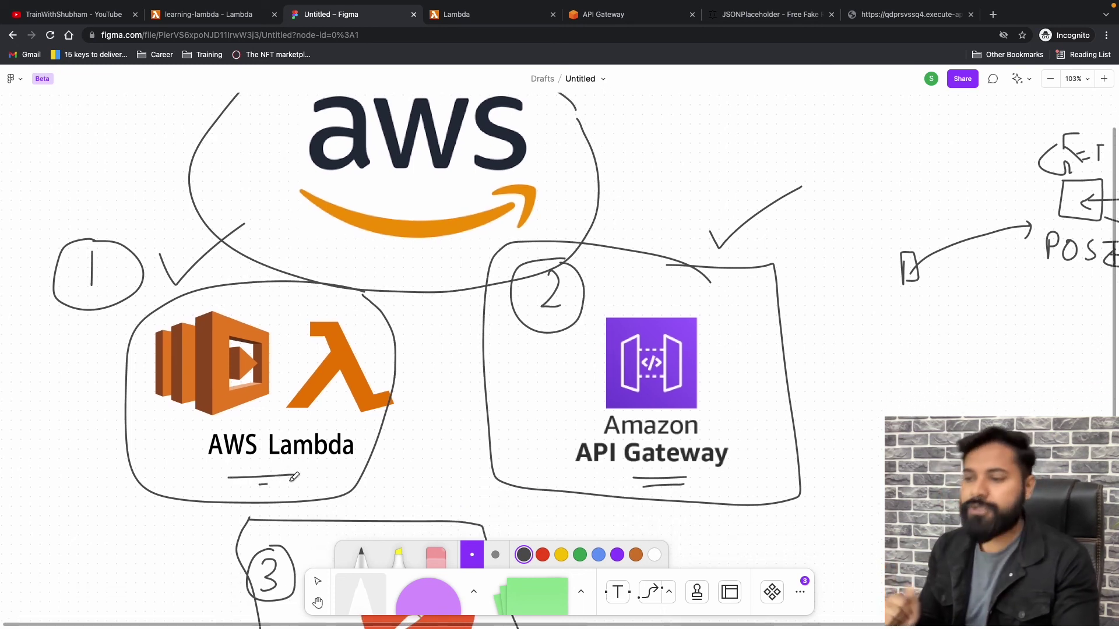